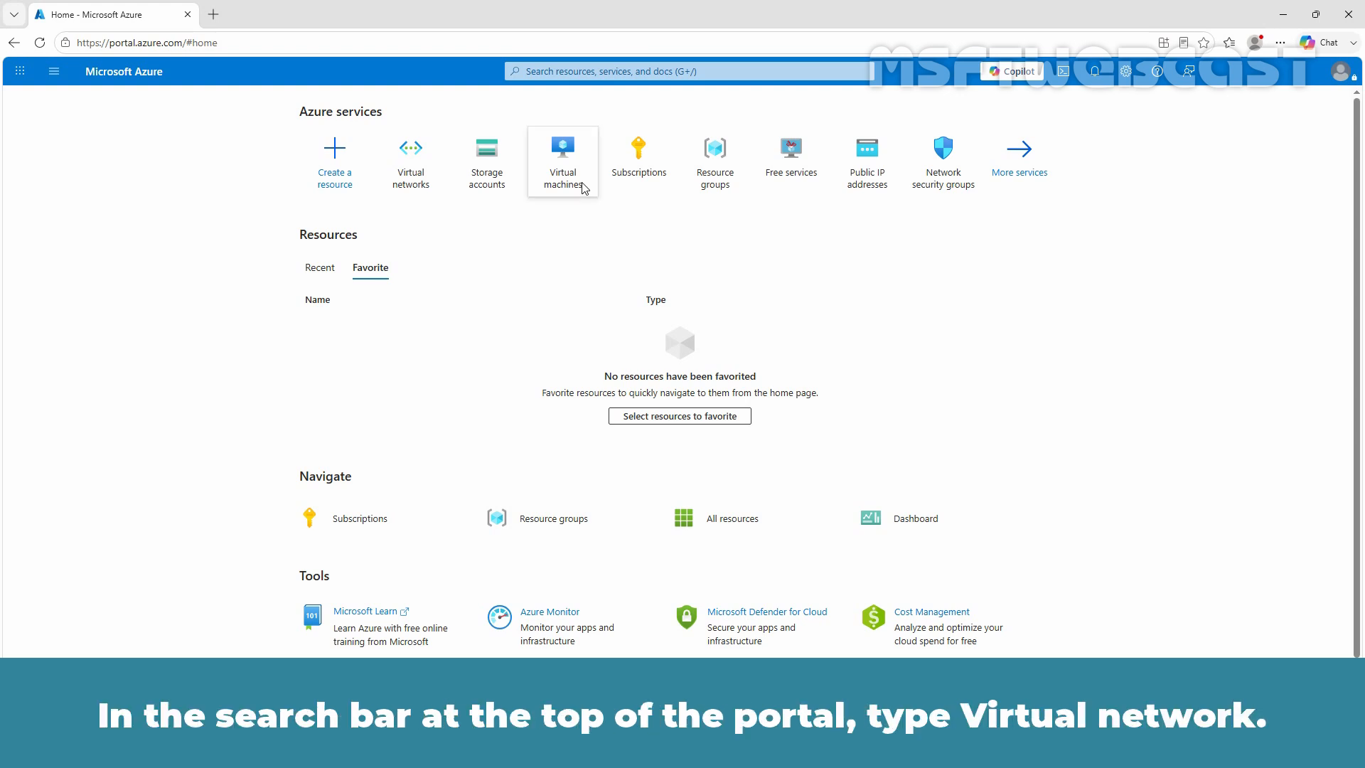
# Find the Virtual networks service, go to its network interfaces and start creating a new network interface
pyautogui.click(604, 74)
pyautogui.write('virtual network')
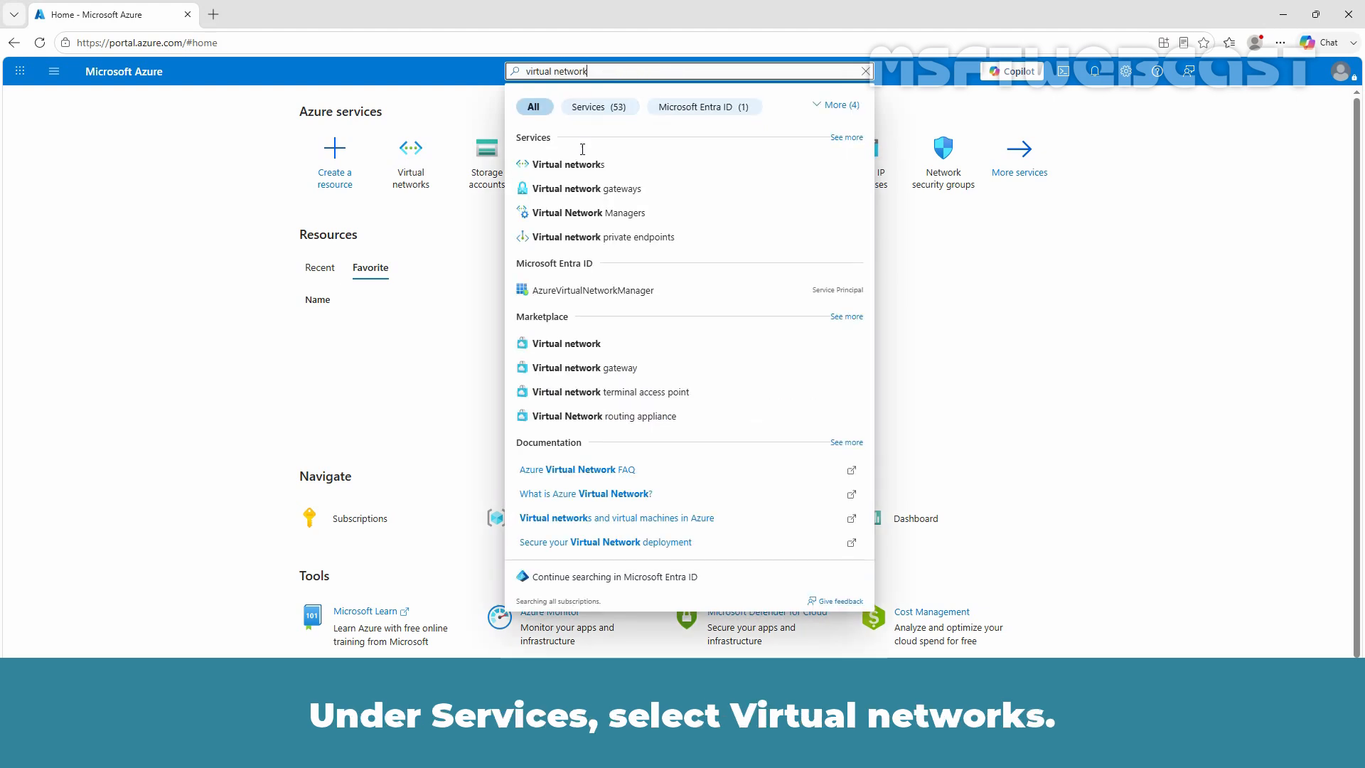
pyautogui.click(569, 165)
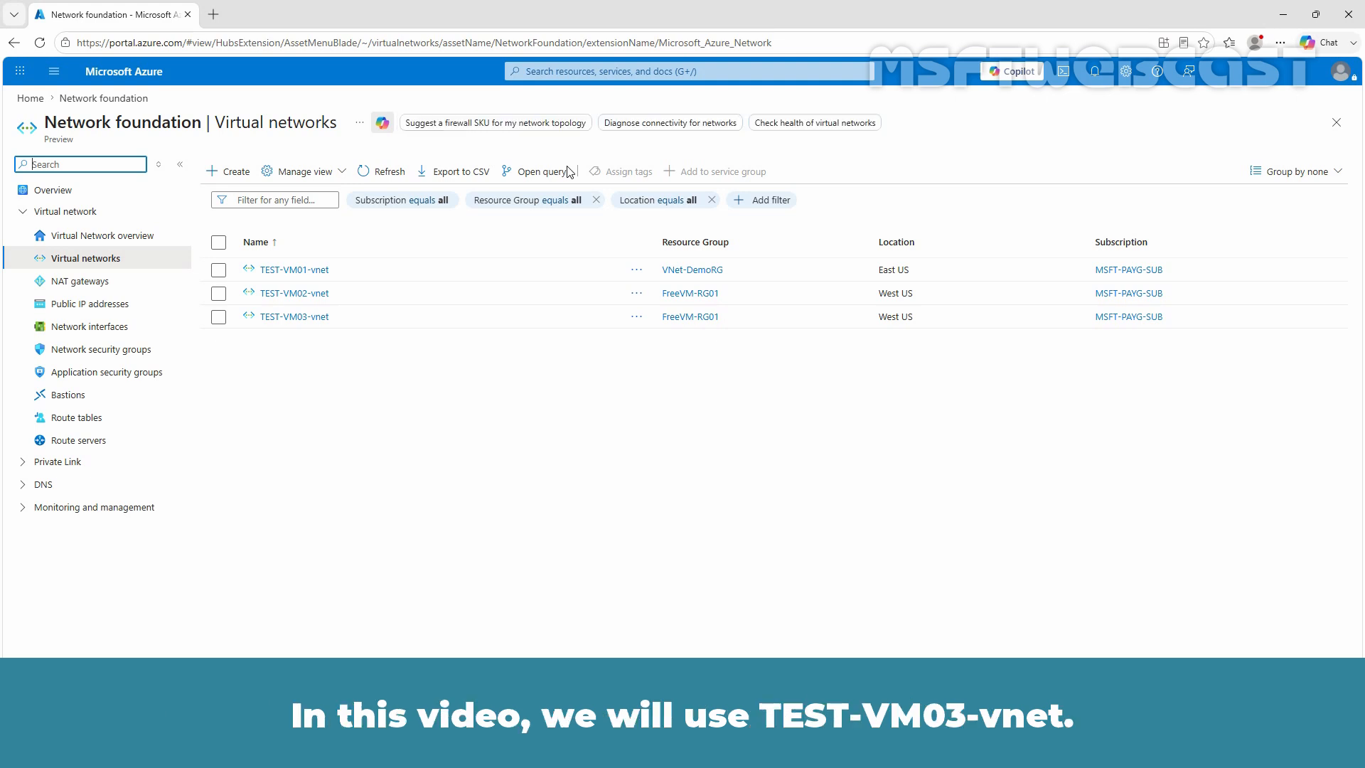
pyautogui.click(83, 333)
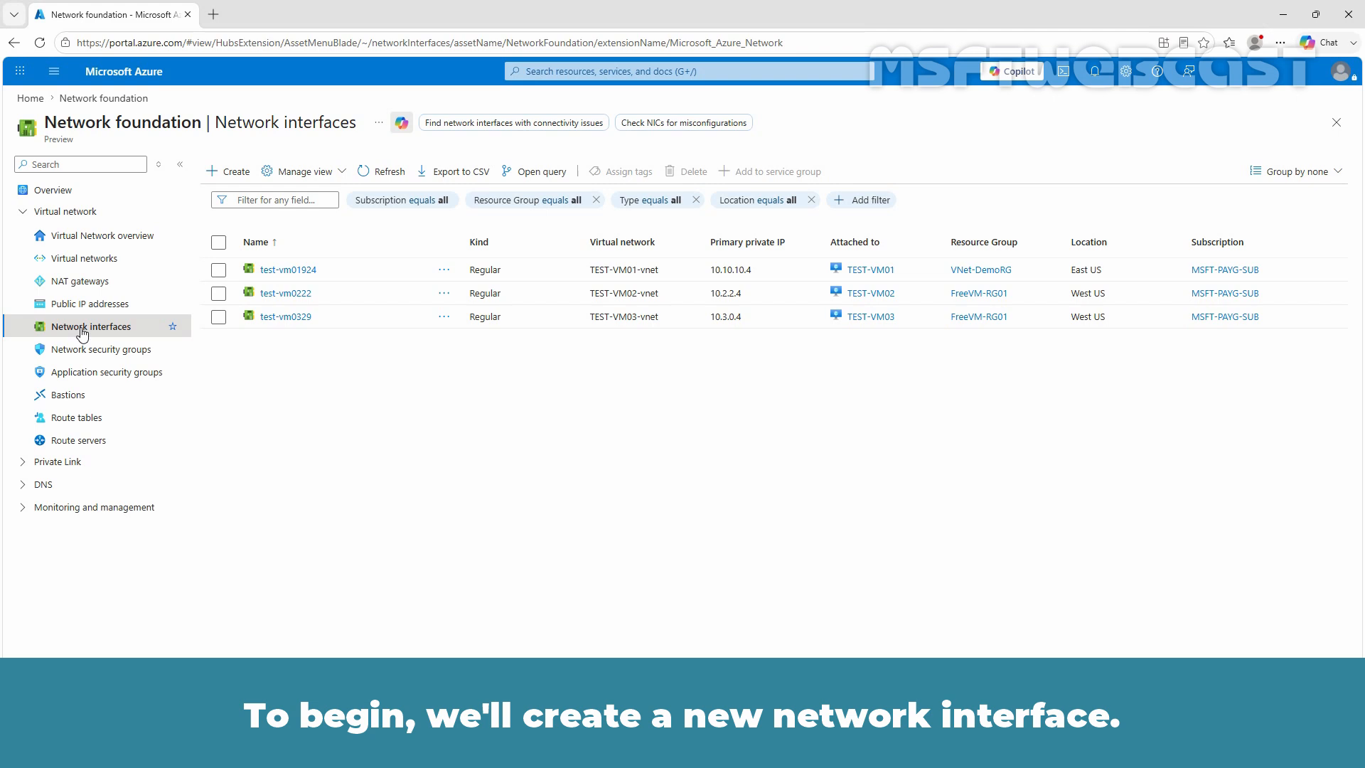
pyautogui.click(229, 172)
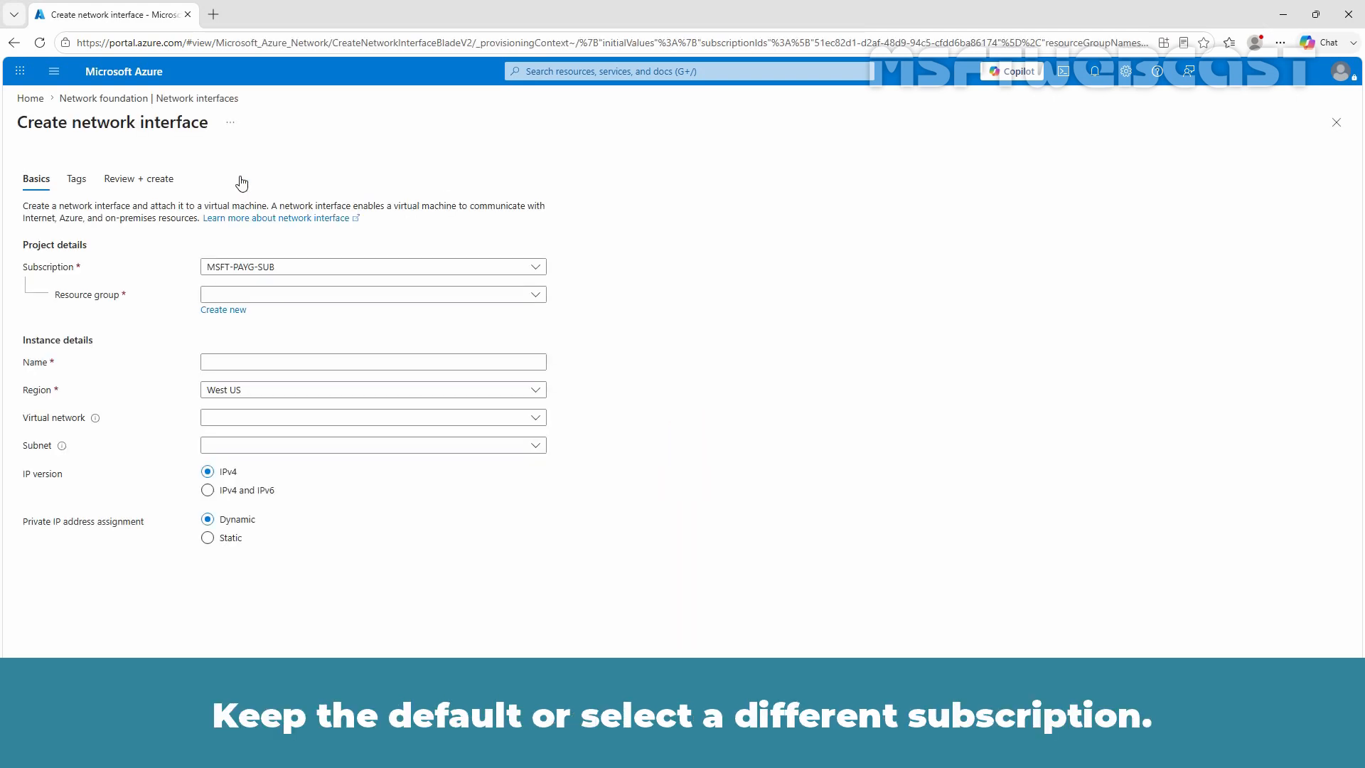
# Set the new interface's subscription to MSFT-PAYG-SUB, its resource group to FreeVM-RG01 and its name to Test-NIC01
pyautogui.click(281, 275)
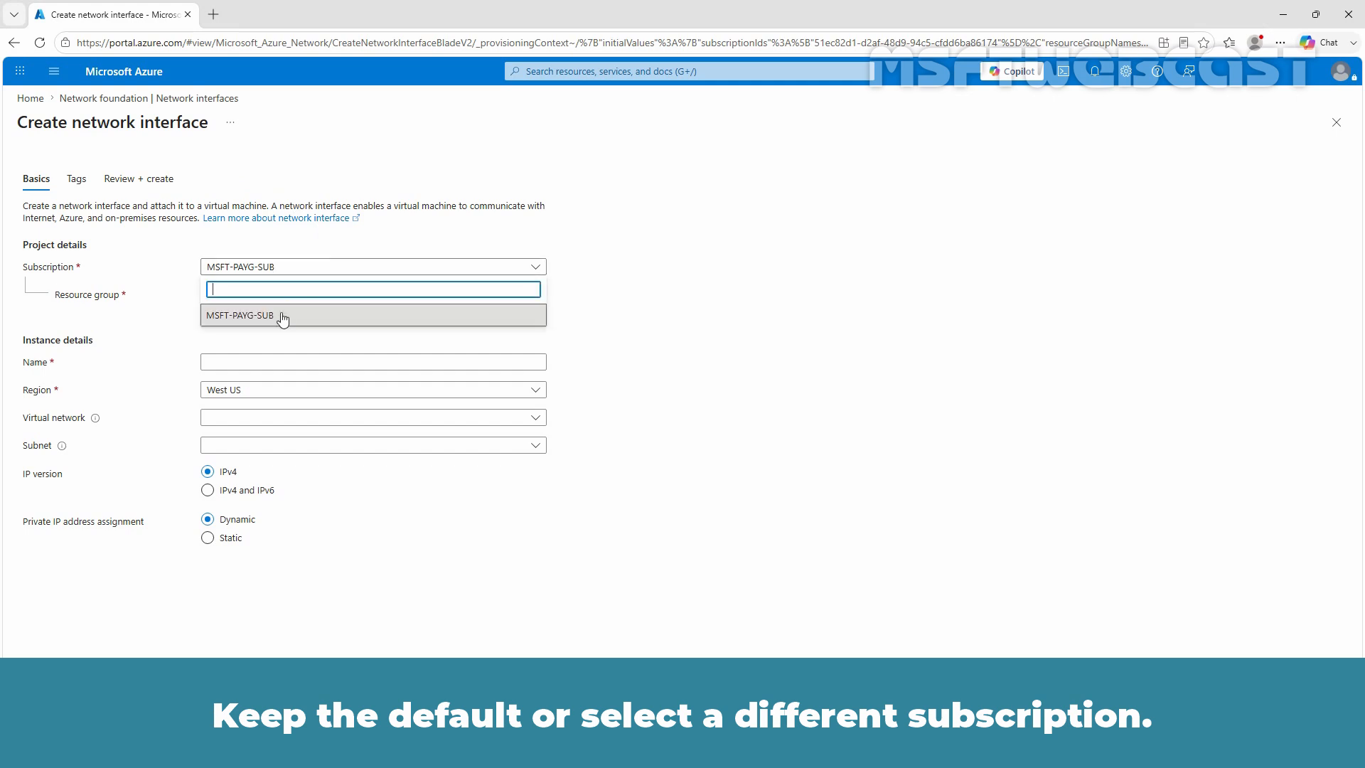
pyautogui.click(284, 317)
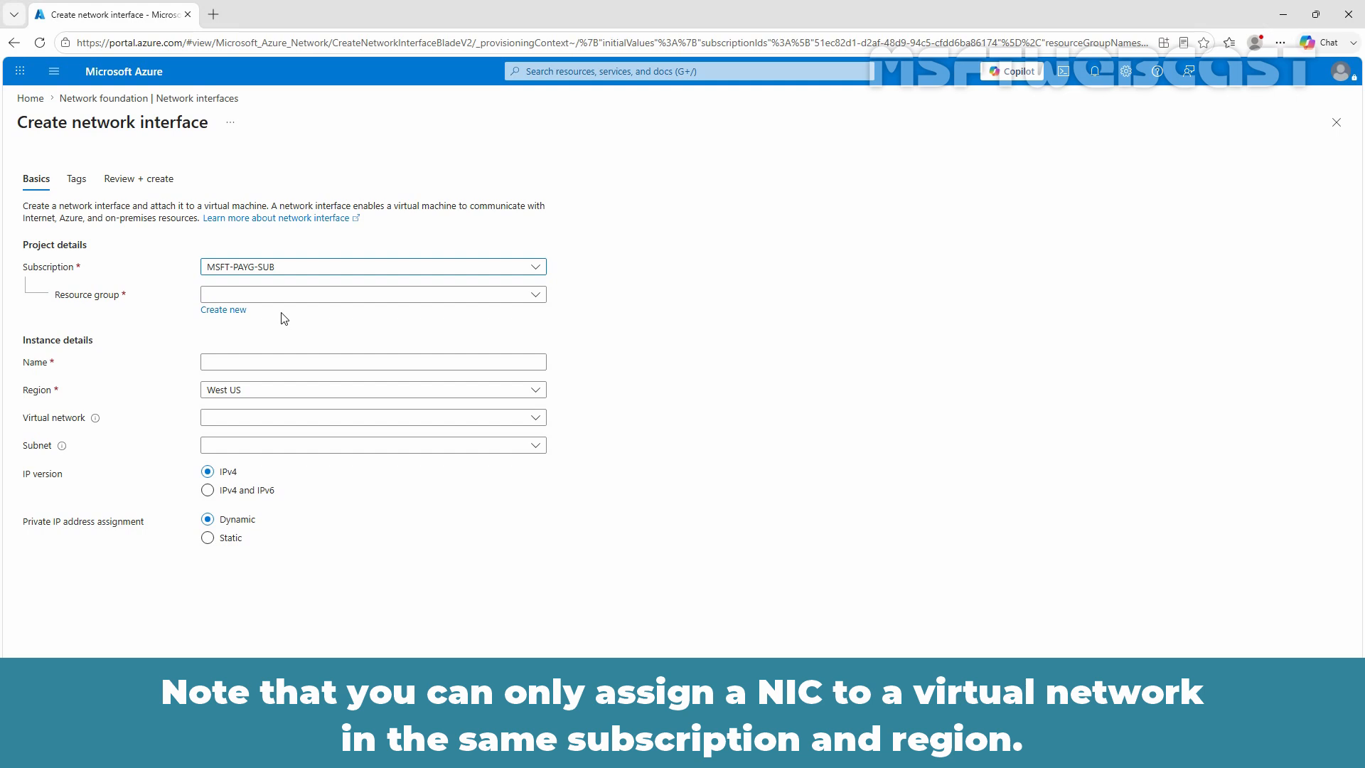
pyautogui.click(285, 305)
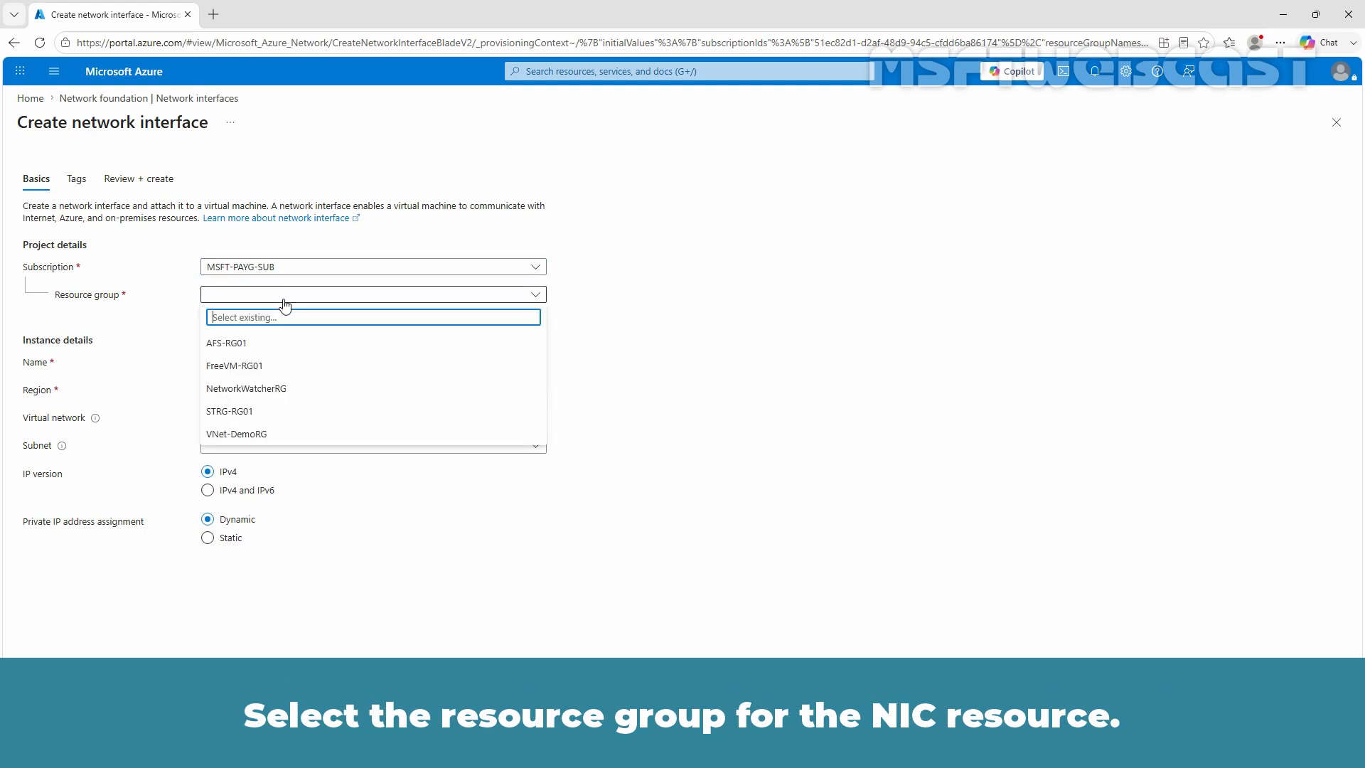
pyautogui.click(226, 366)
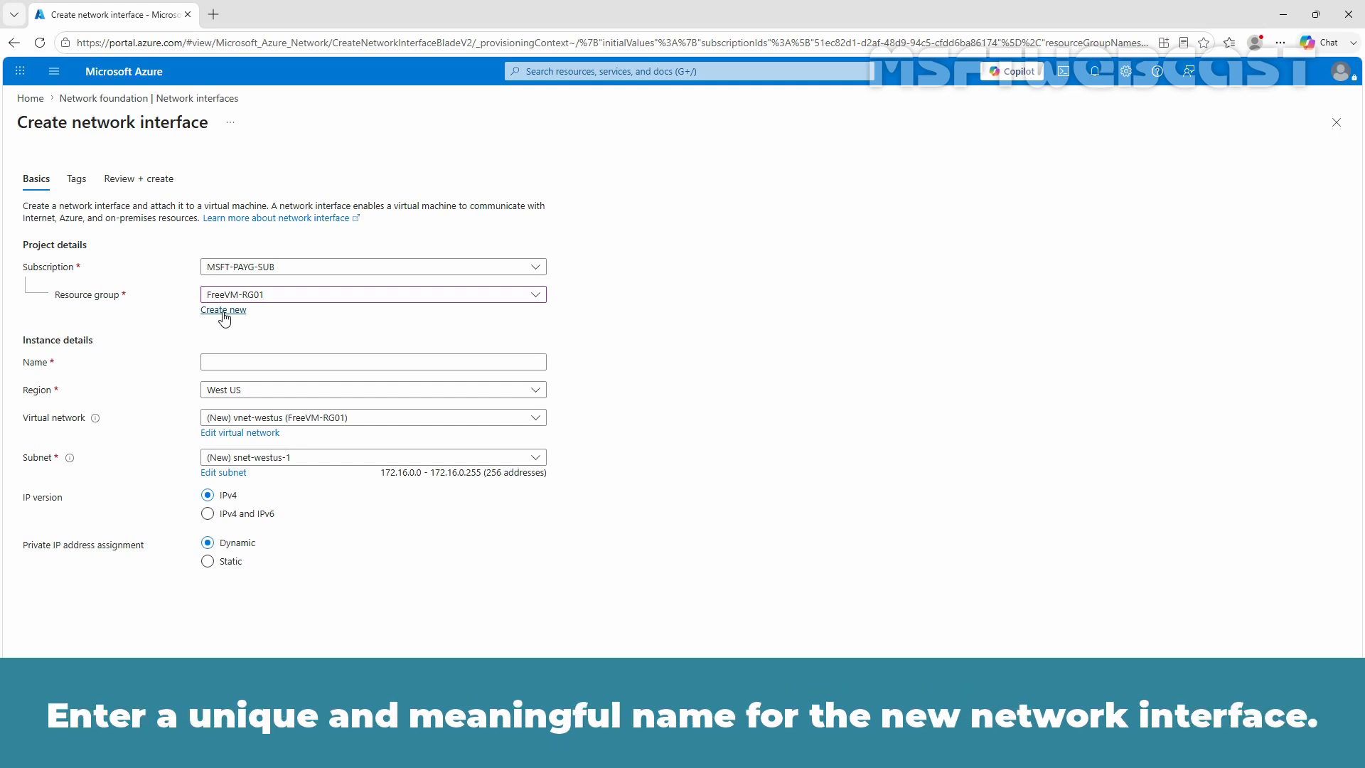
pyautogui.click(228, 361)
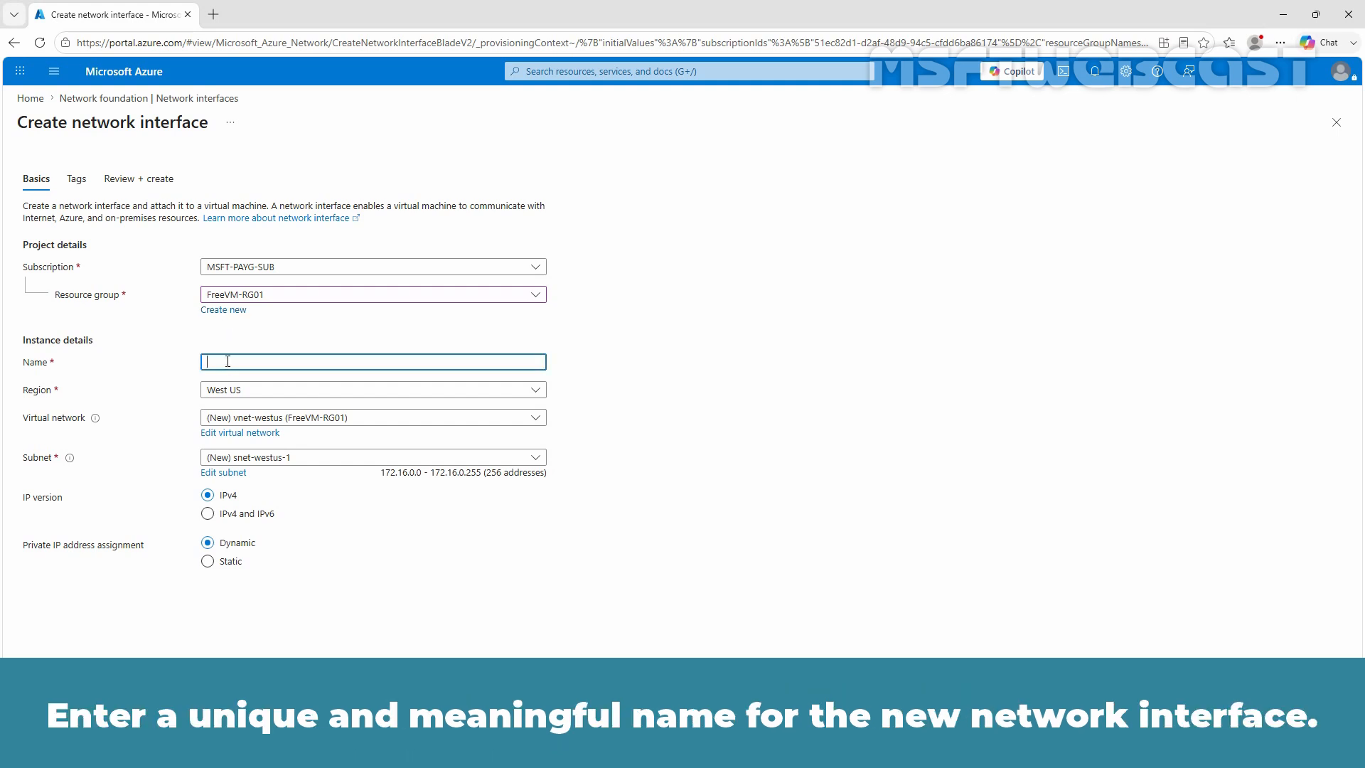
pyautogui.write('Test-NIC01')
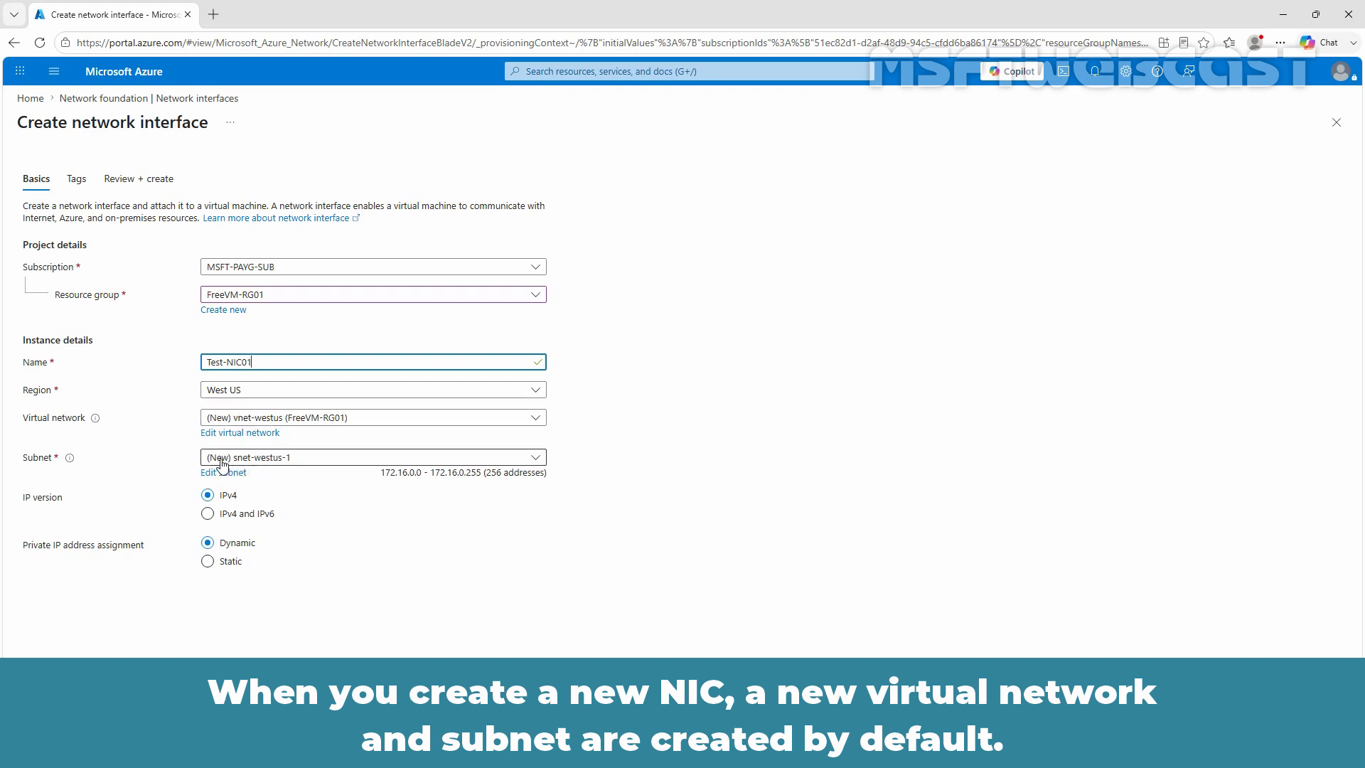
# Assign the interface to virtual network TEST-VM03-vnet and subnet TestSubnet, and create it with the remaining default settings
pyautogui.click(376, 420)
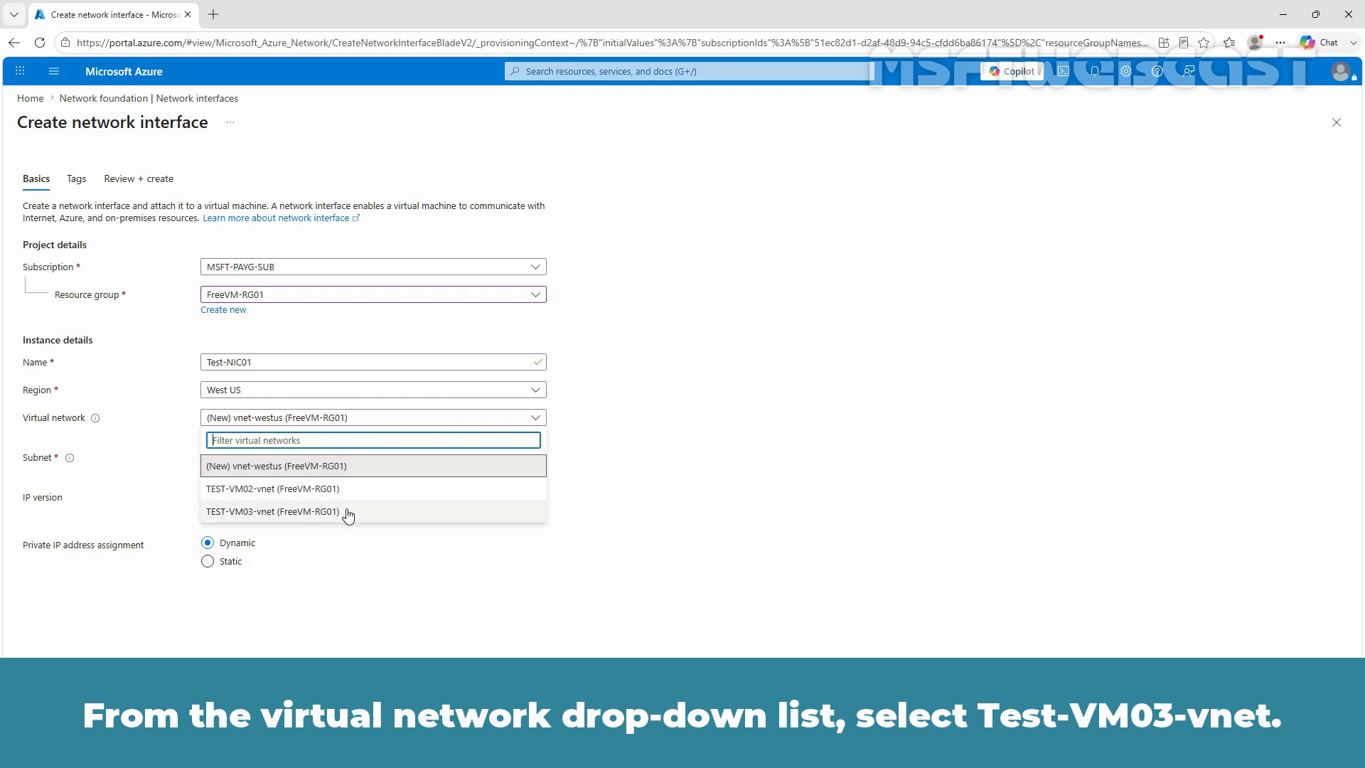
pyautogui.click(350, 511)
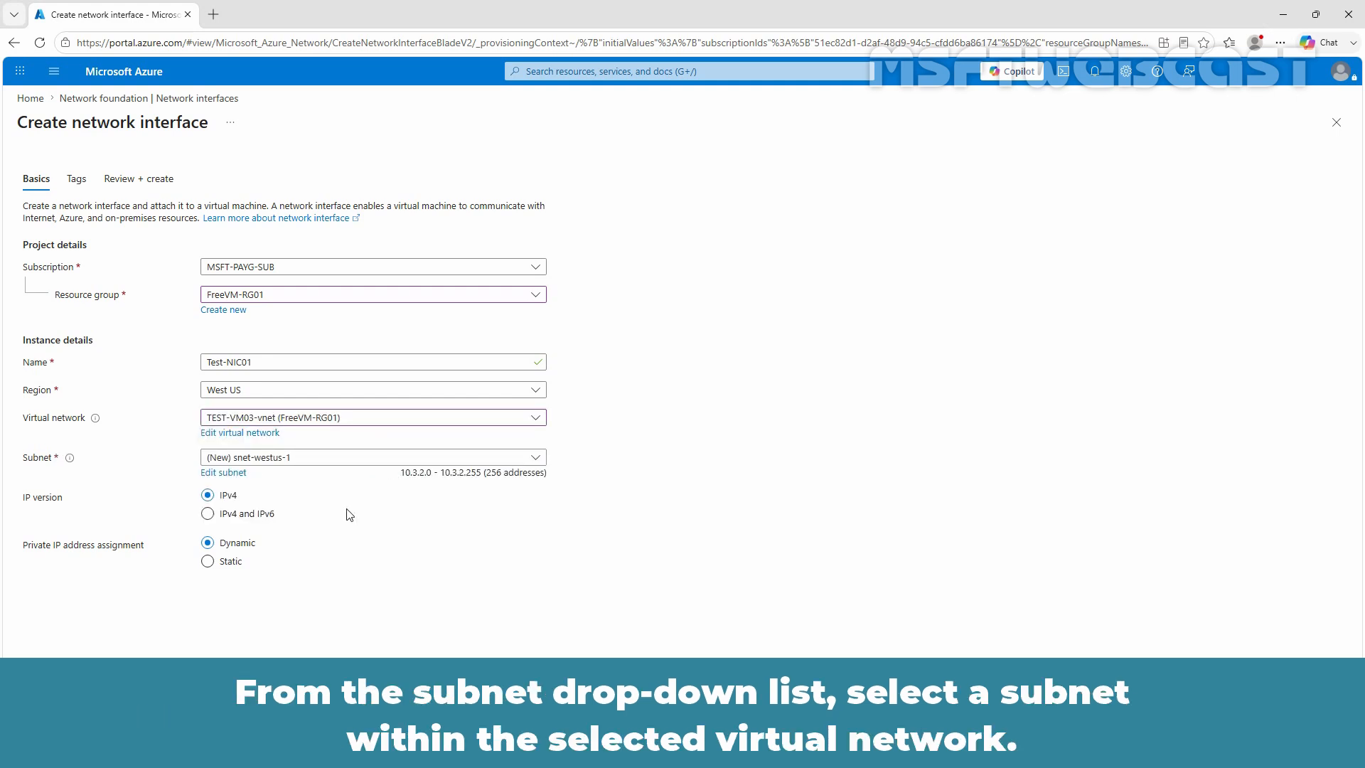
pyautogui.click(350, 463)
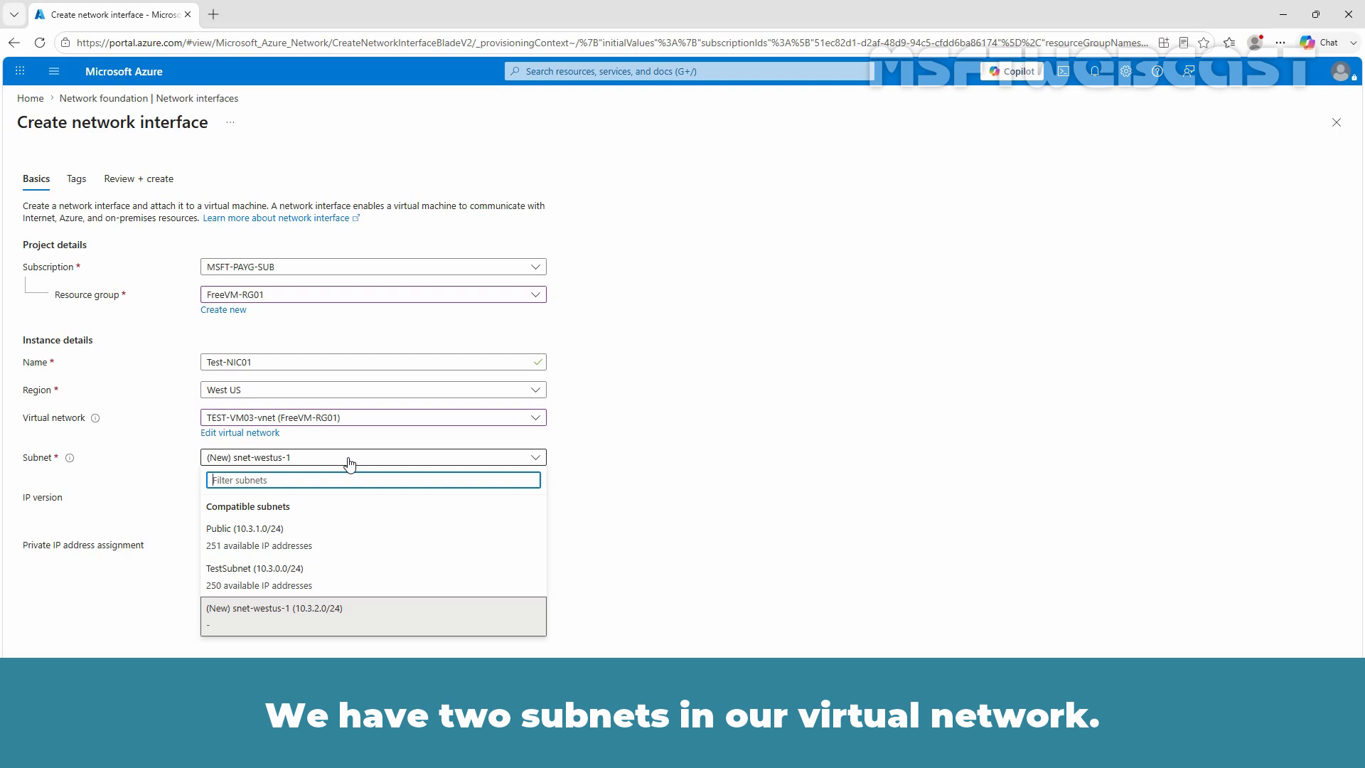
pyautogui.click(247, 586)
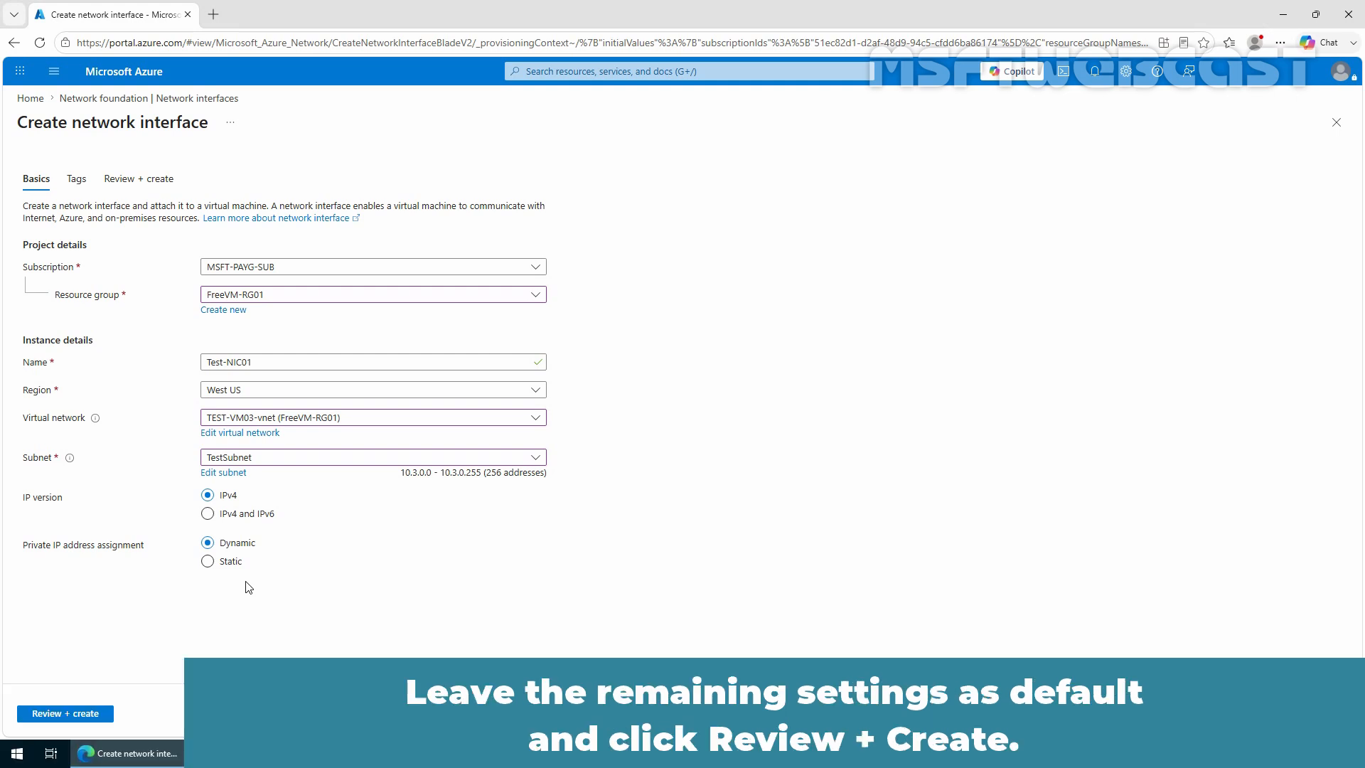
pyautogui.click(61, 716)
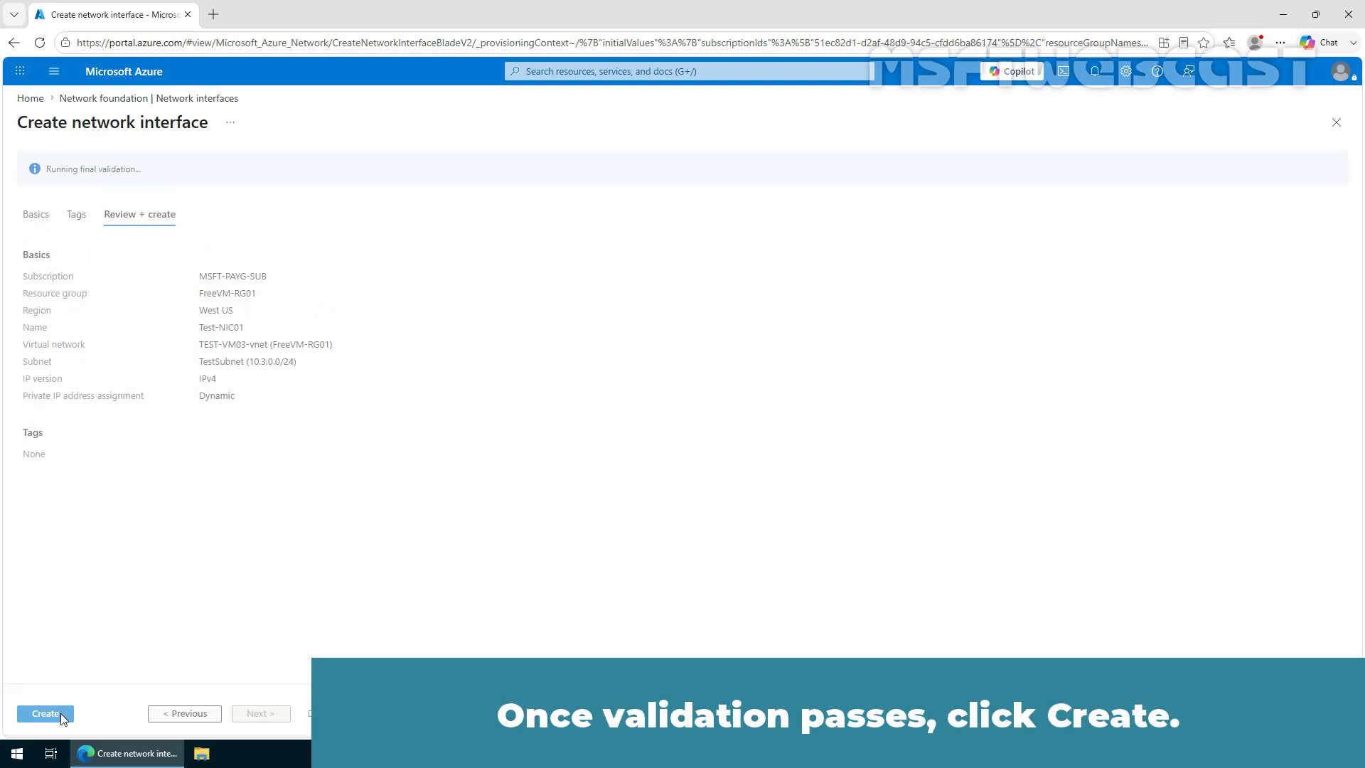
pyautogui.click(45, 713)
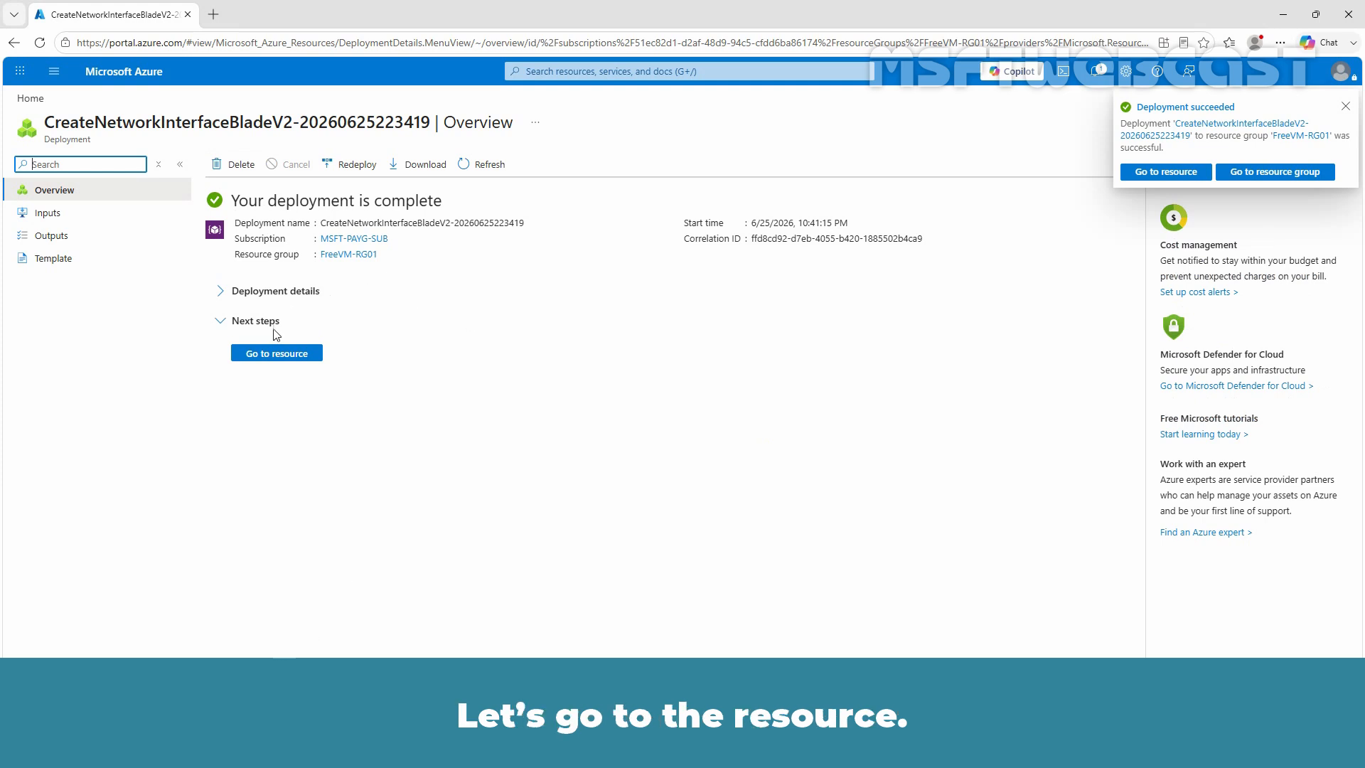
# Examine the accelerated networking options of the newly deployed interface and go to its IP configurations
pyautogui.click(275, 357)
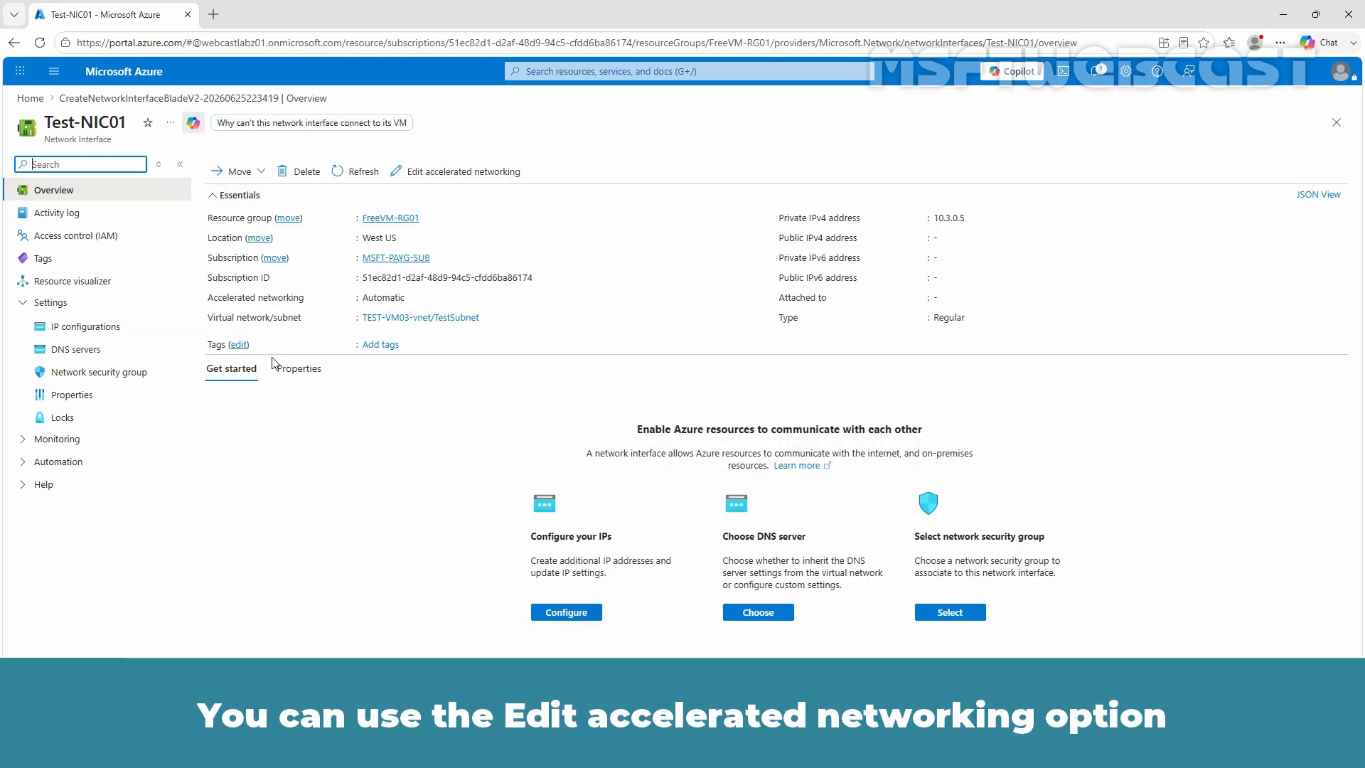
pyautogui.click(459, 172)
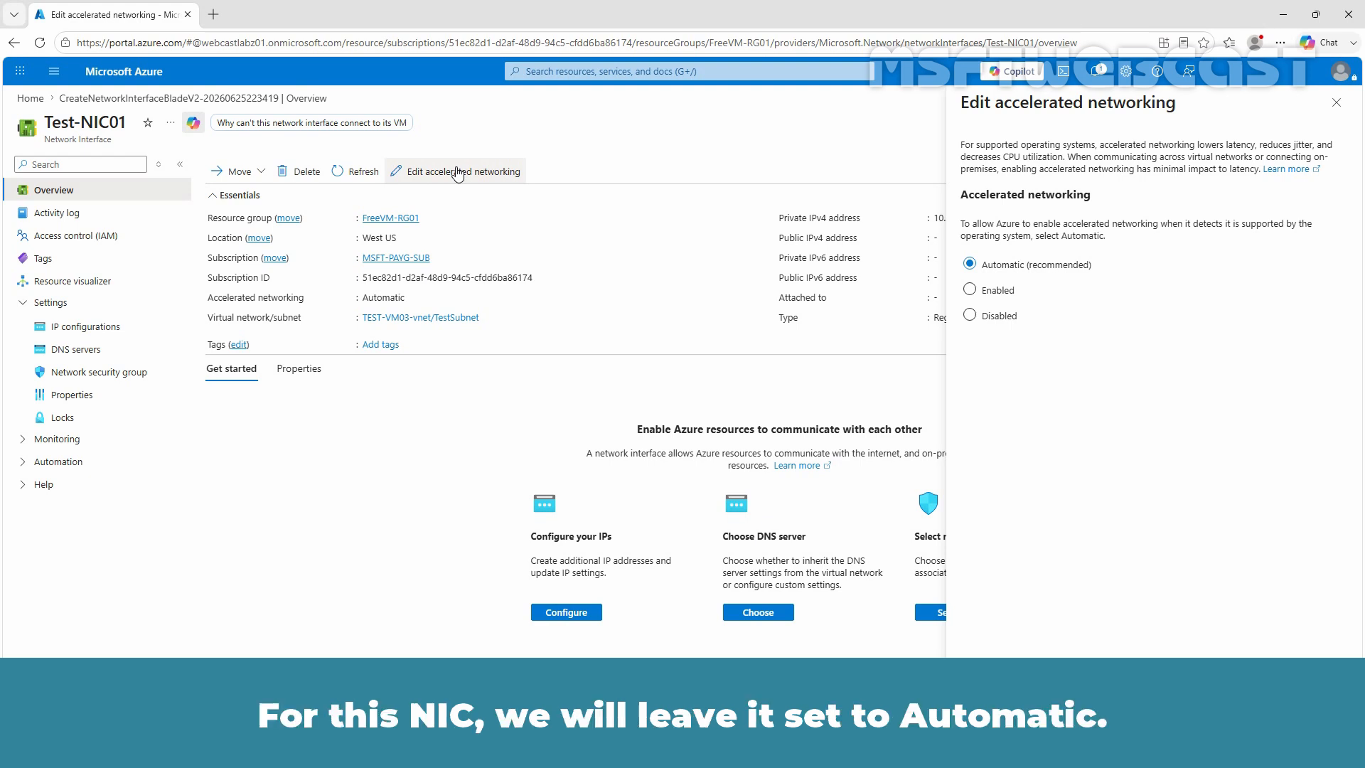
pyautogui.click(1336, 104)
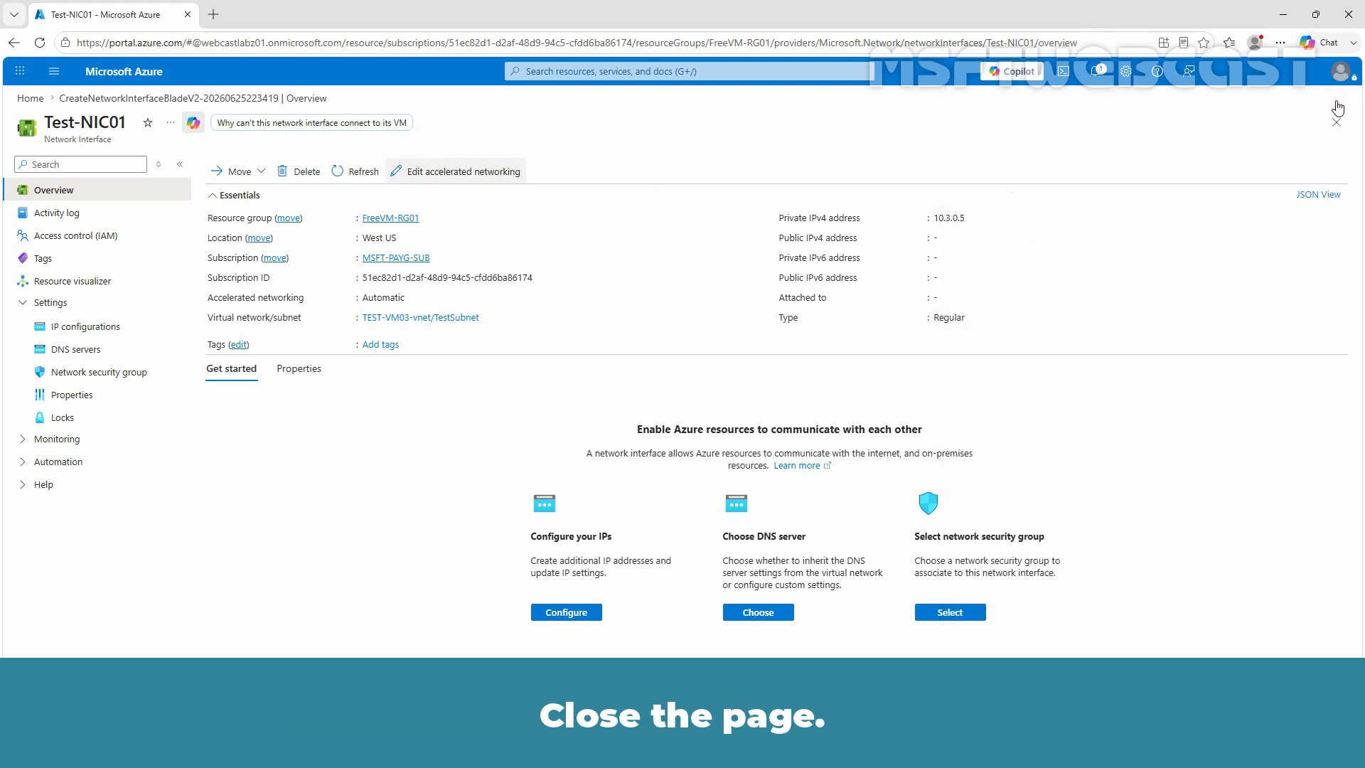
pyautogui.click(83, 327)
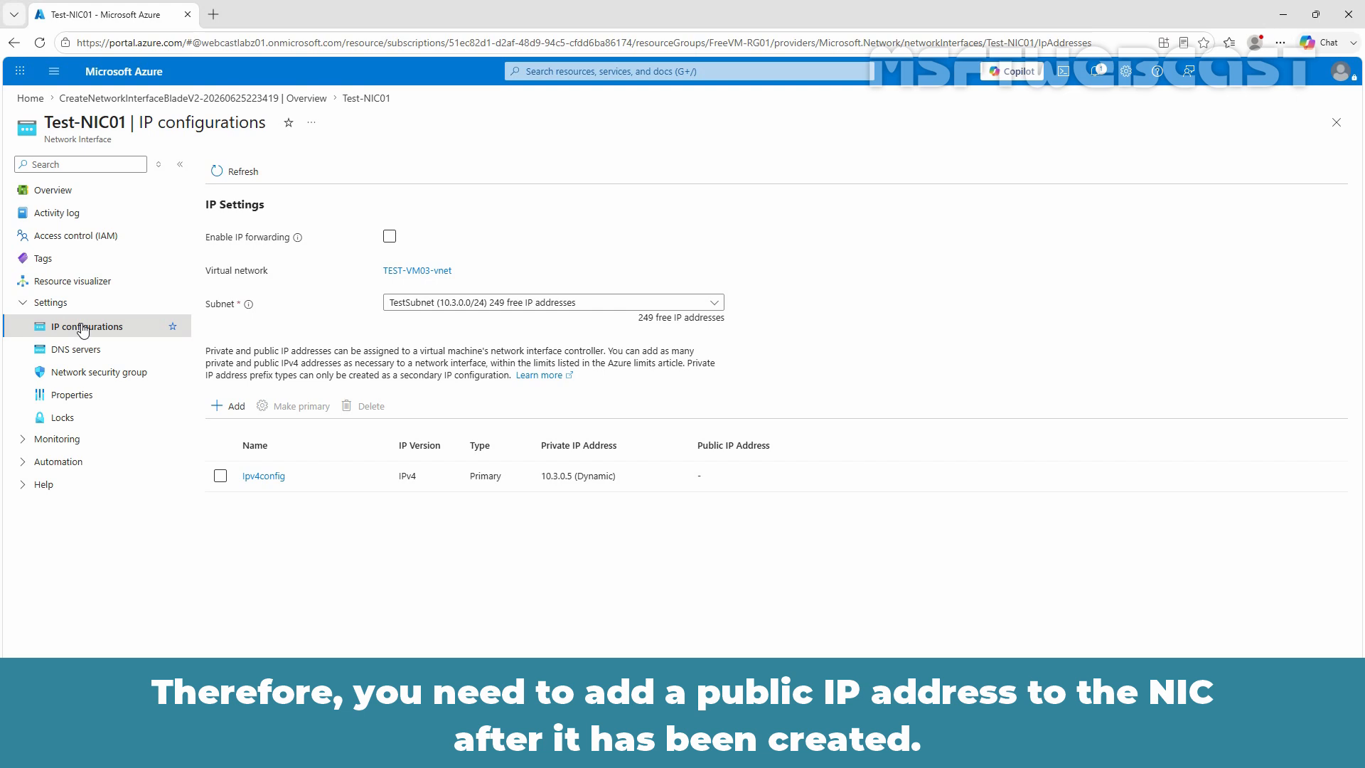
pyautogui.click(265, 478)
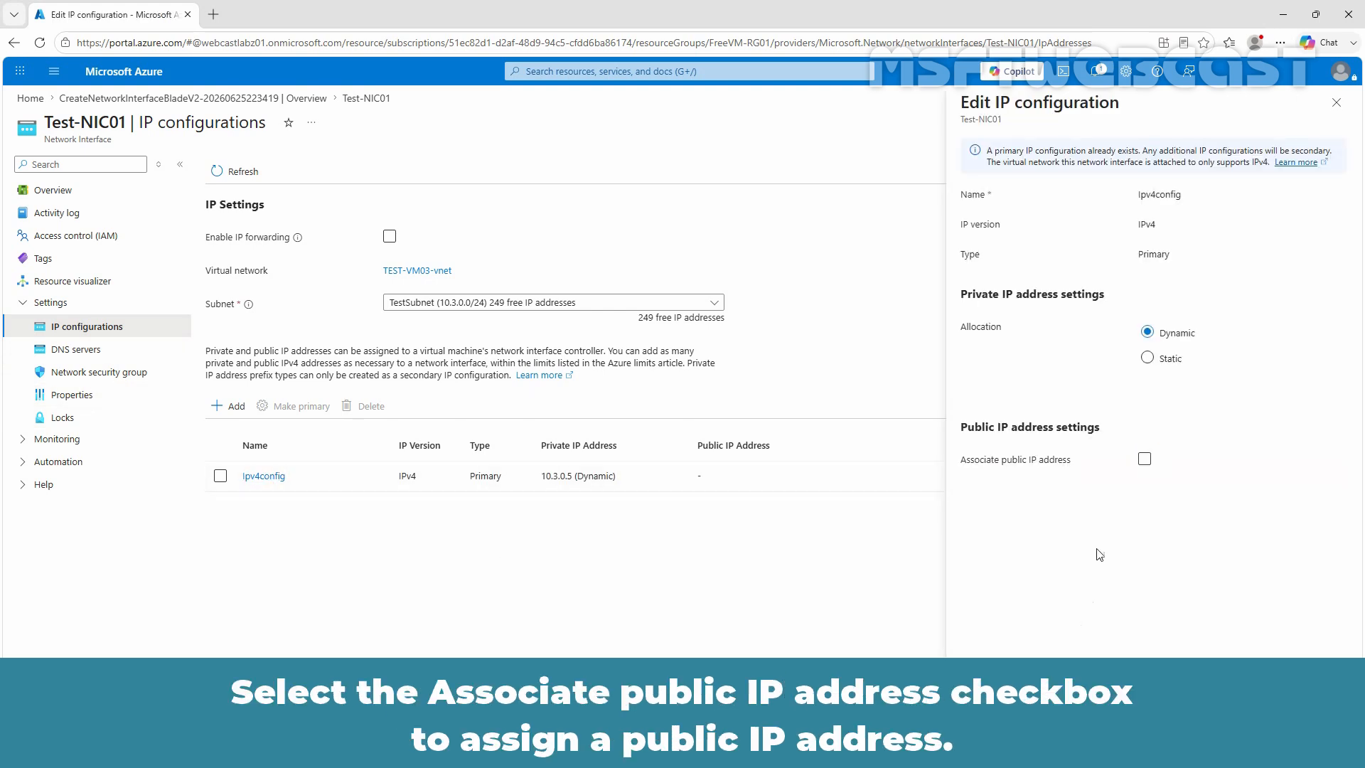
pyautogui.click(1145, 458)
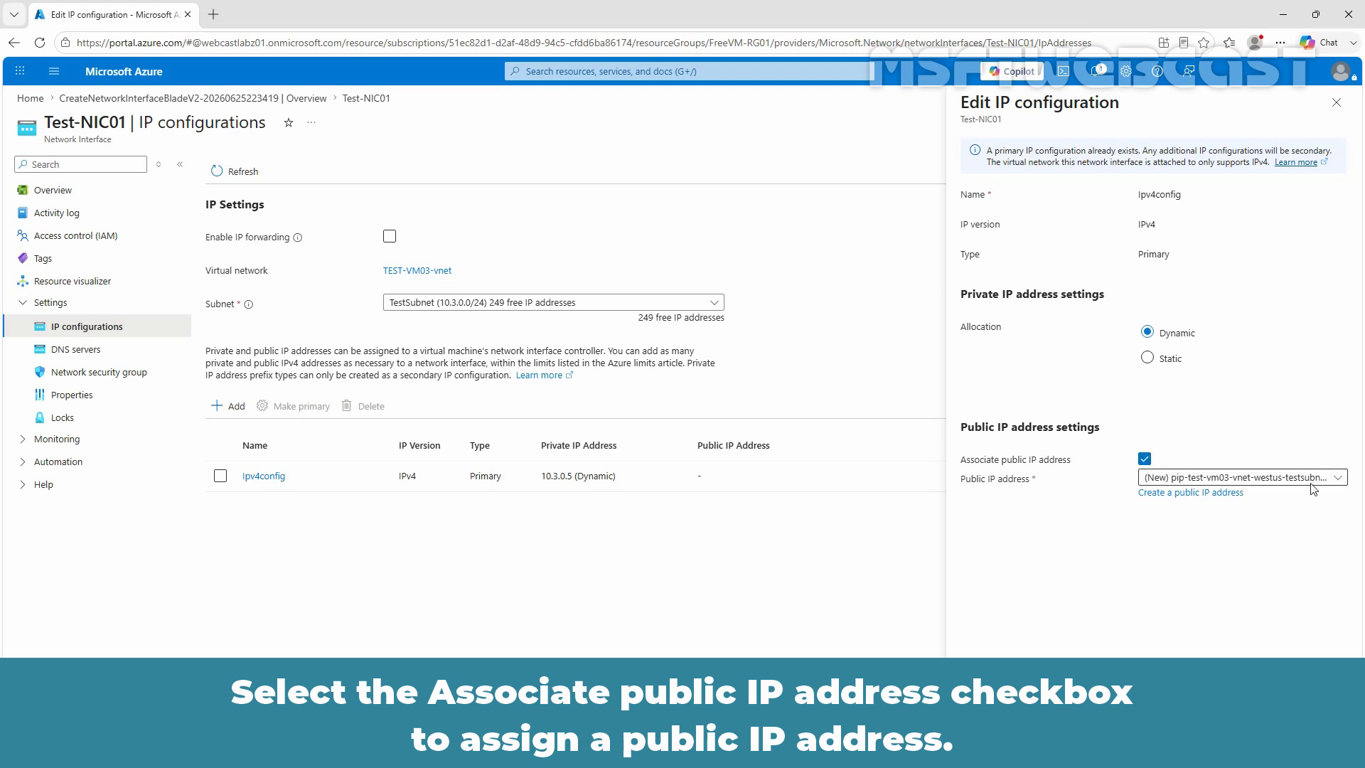
pyautogui.click(1167, 494)
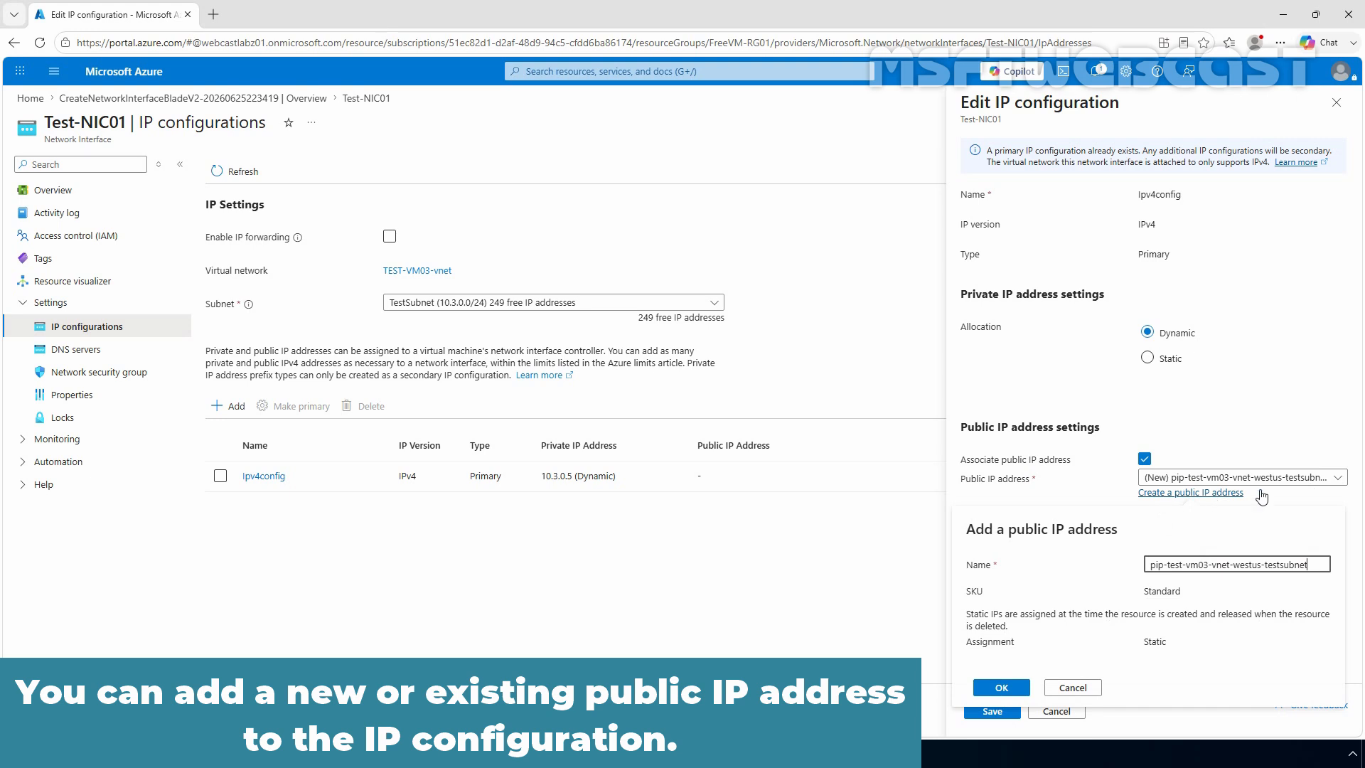
pyautogui.click(1344, 478)
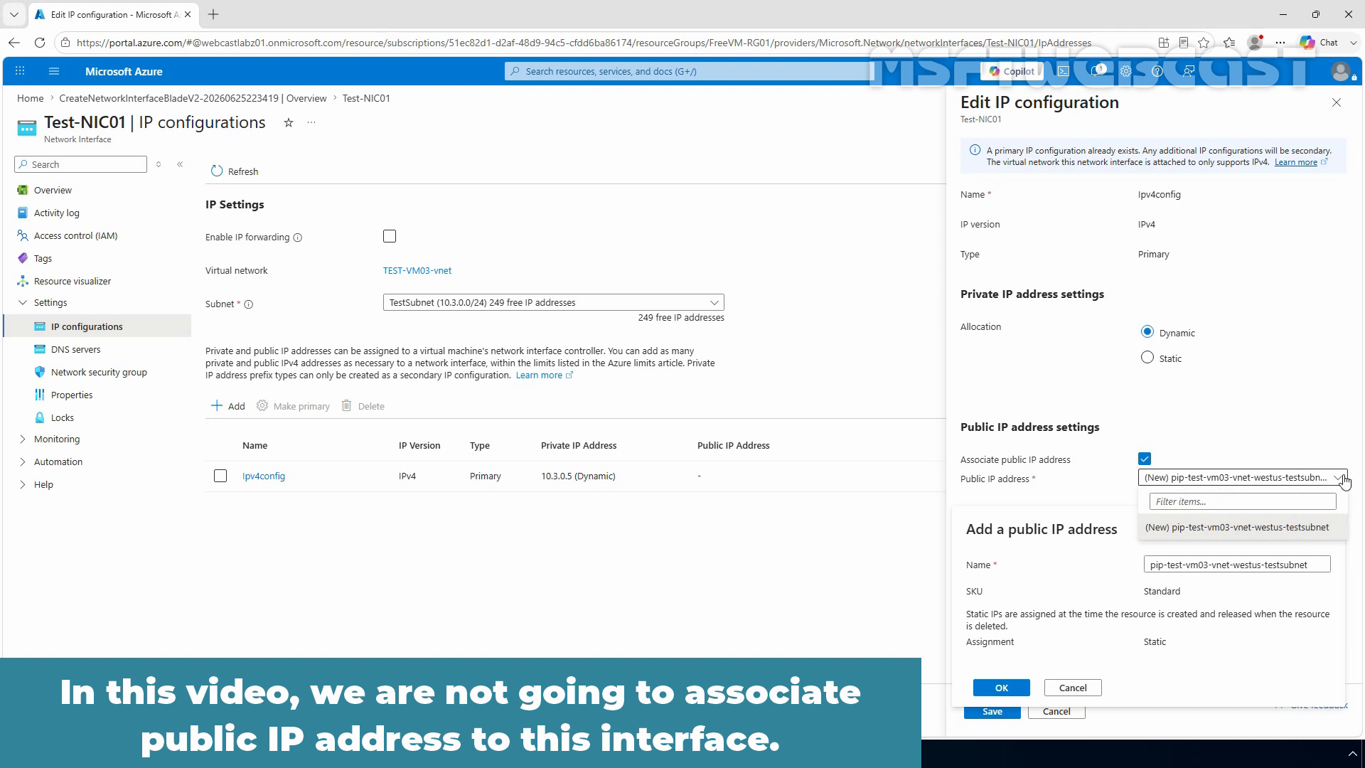
pyautogui.click(1344, 481)
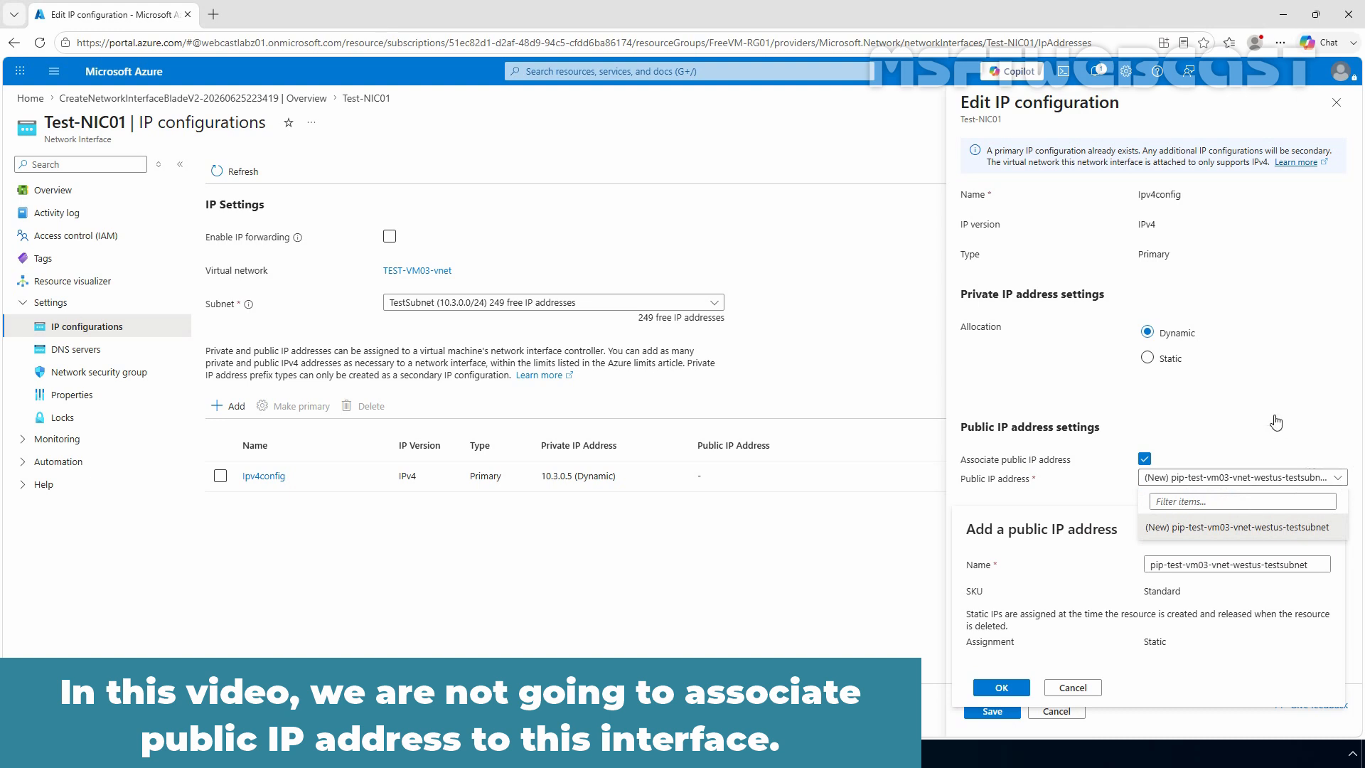
pyautogui.click(1090, 687)
pyautogui.click(1056, 711)
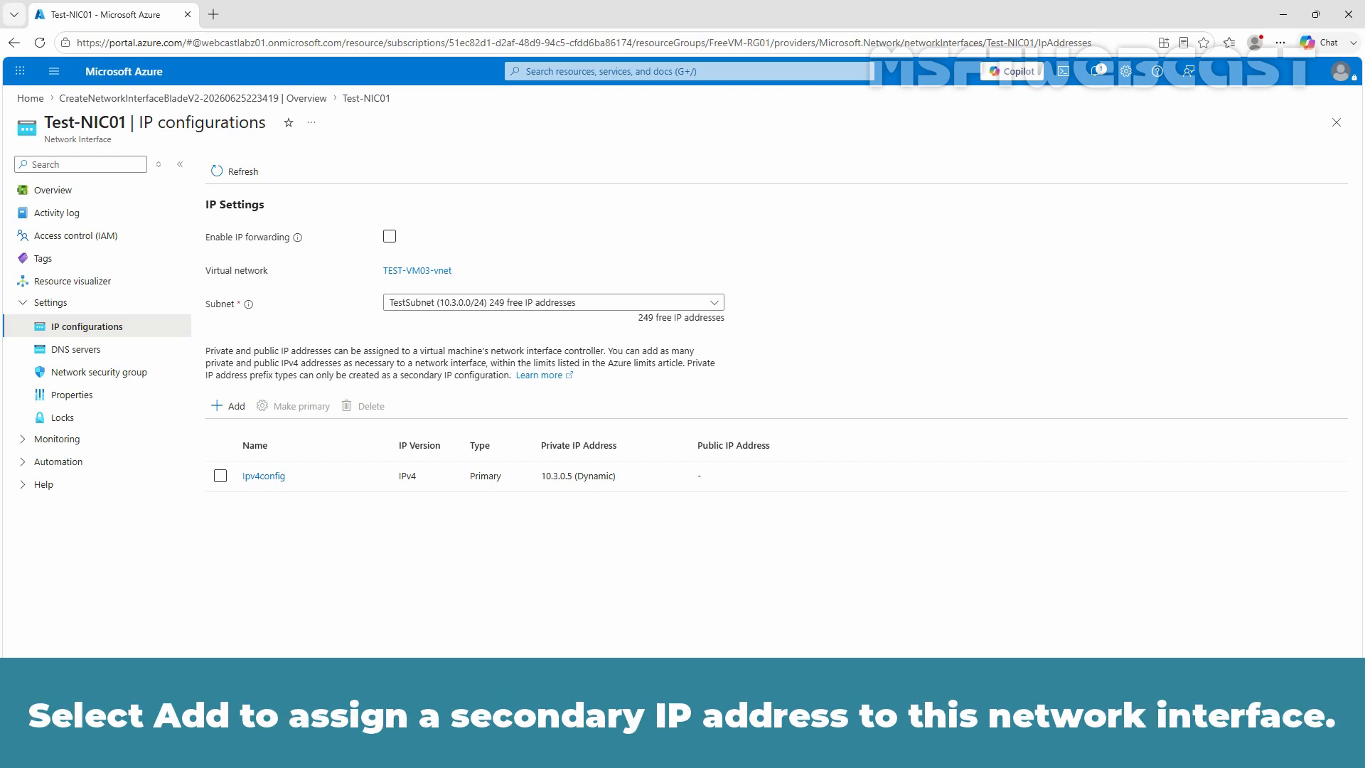
# Add a secondary IP configuration named SecondaryIPv4 to Test-NIC01 with the static private IP address 10.3.0.250
pyautogui.click(237, 408)
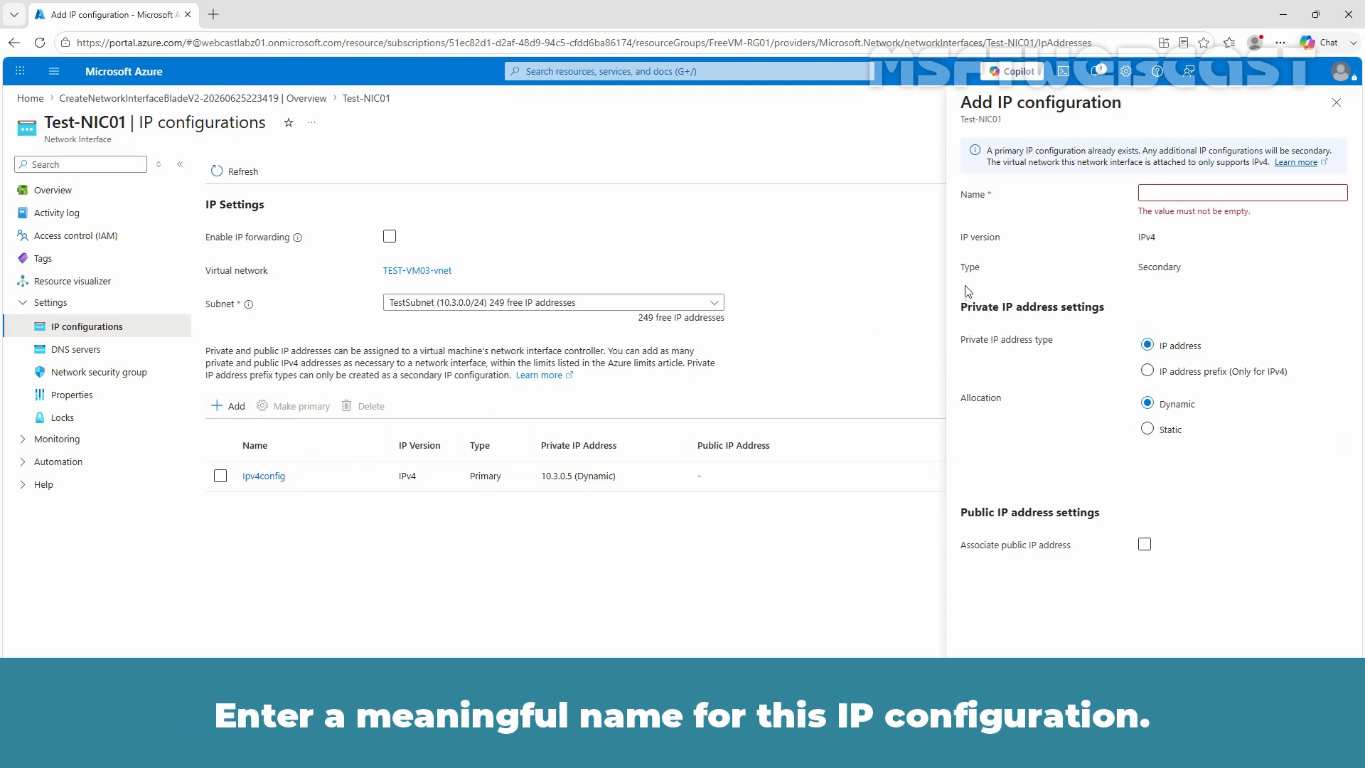
pyautogui.click(1180, 194)
pyautogui.write('S')
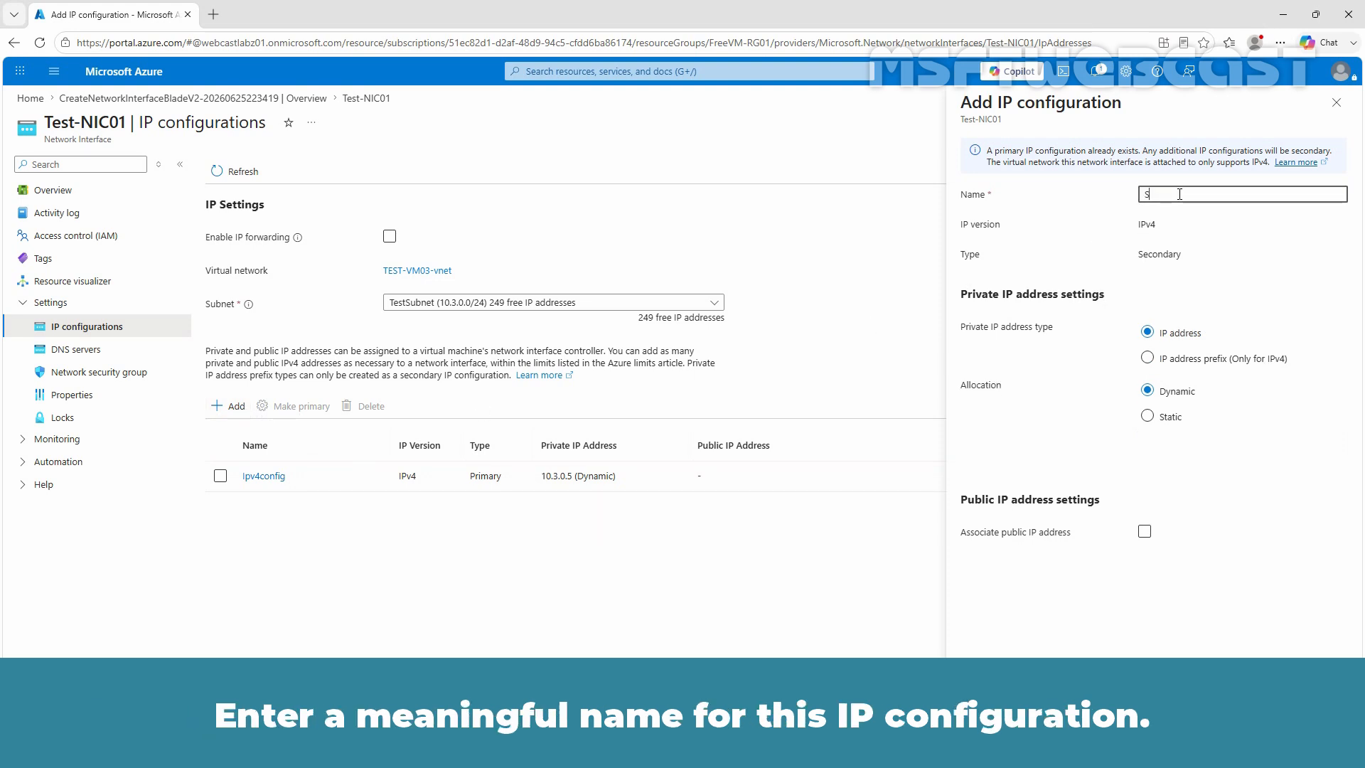
pyautogui.write('econdaryIPv4')
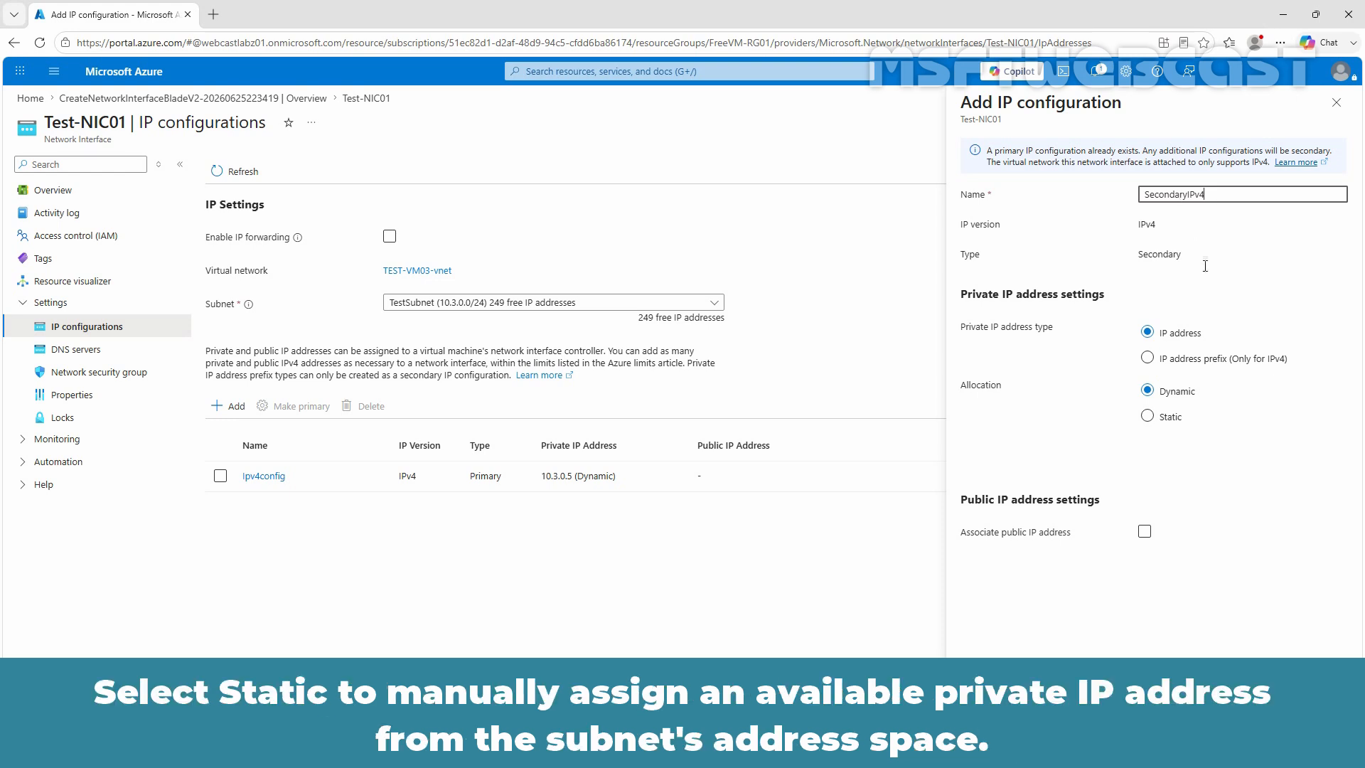
pyautogui.click(1147, 418)
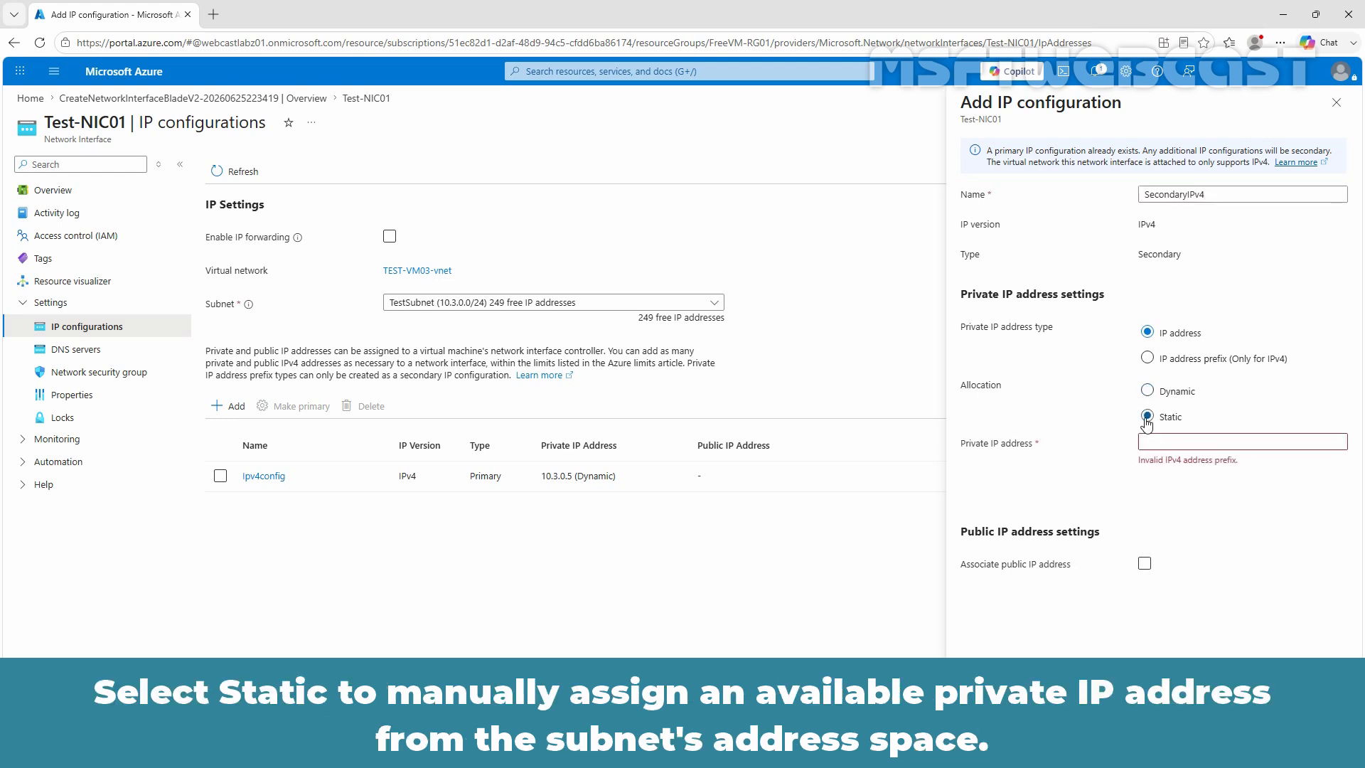
pyautogui.click(1155, 441)
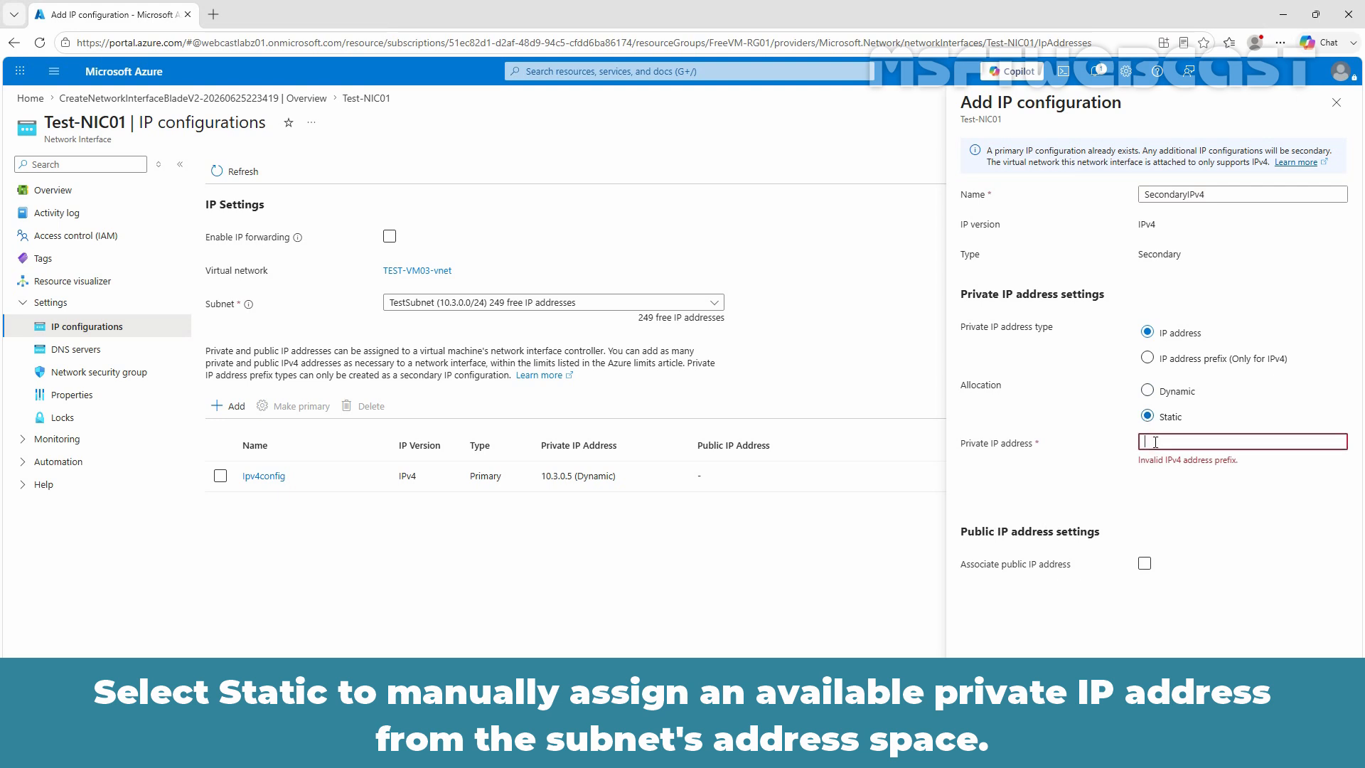
pyautogui.write('10.3')
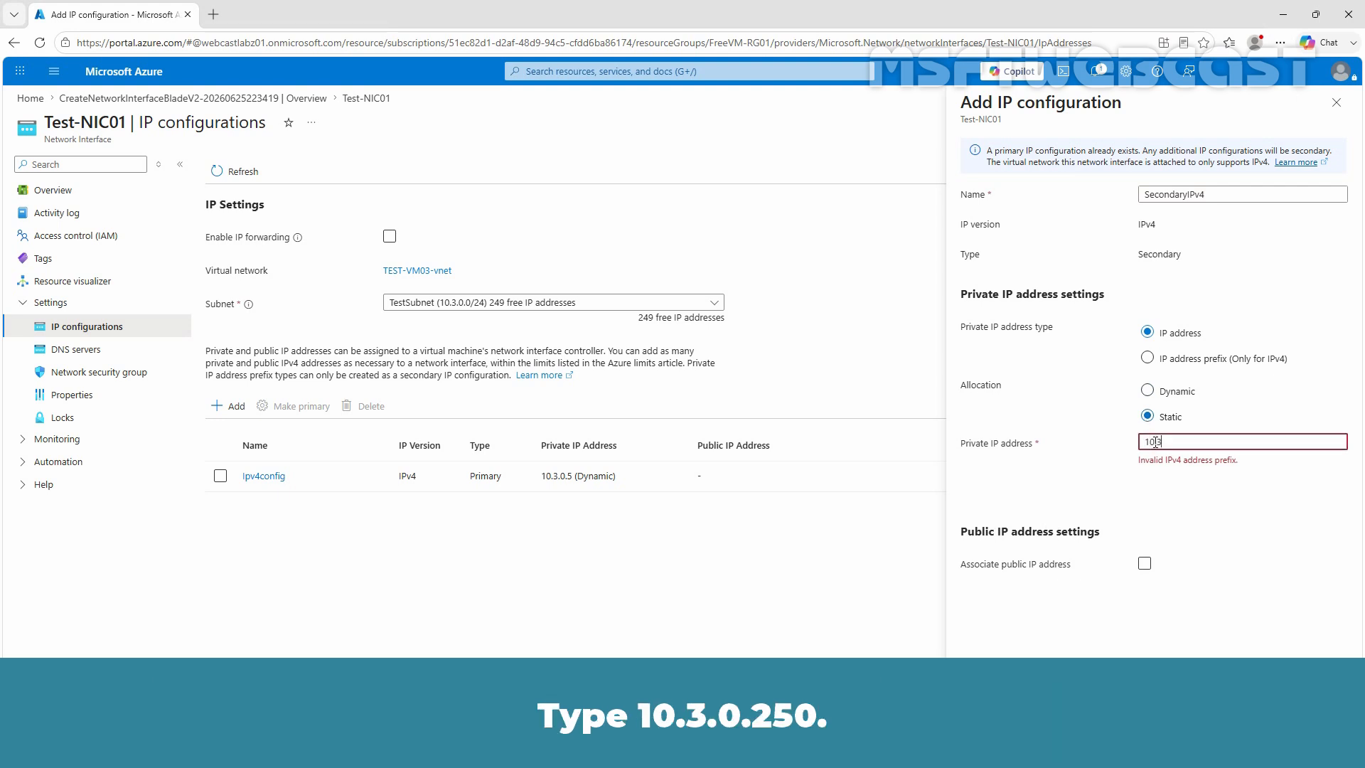
pyautogui.write('.0.250')
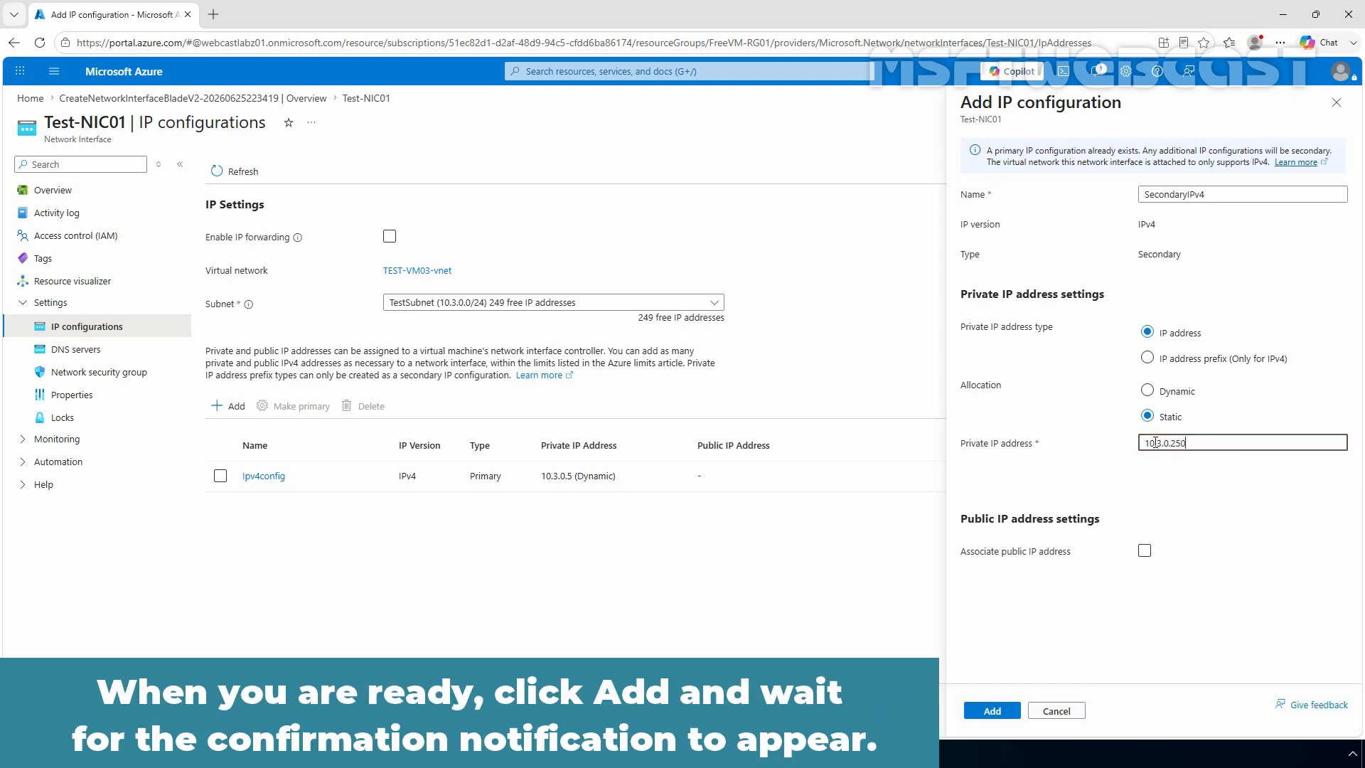
pyautogui.click(999, 713)
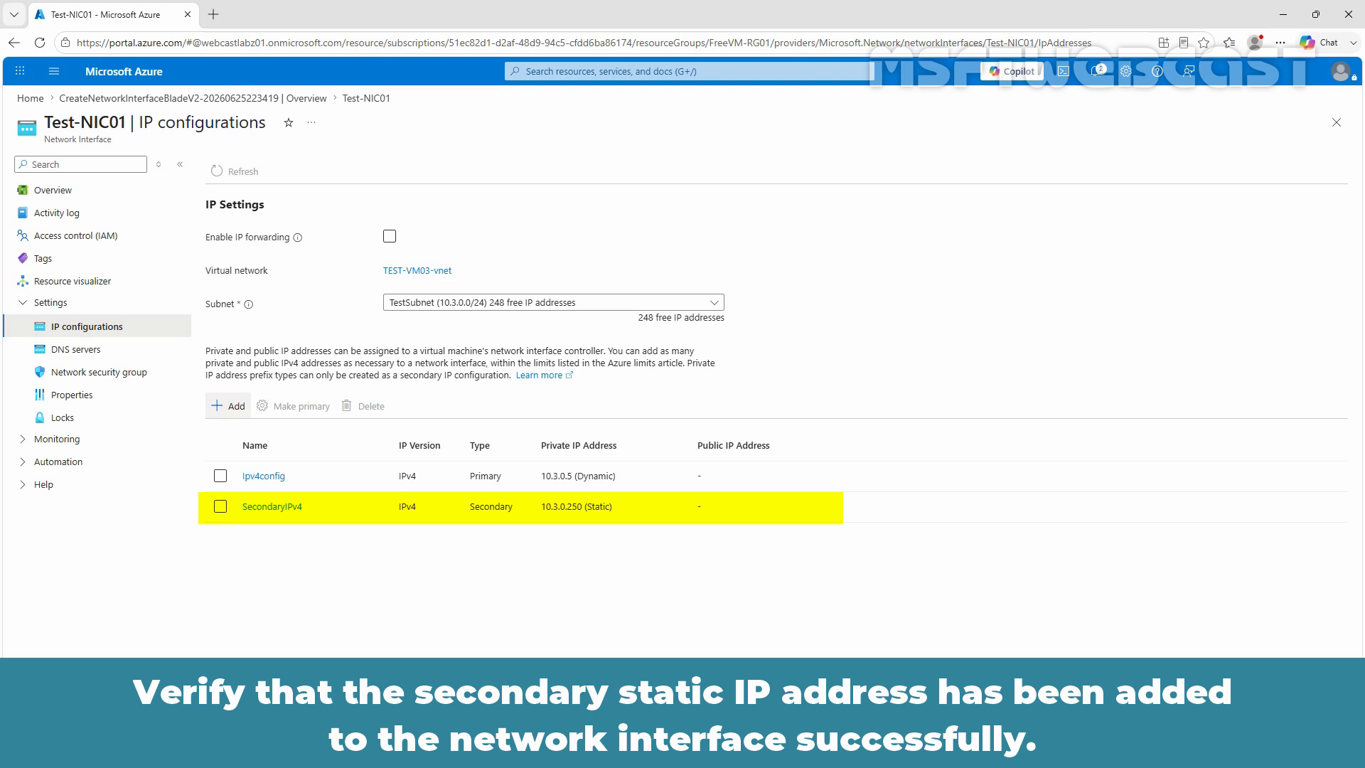
# Examine the DNS server options of Test-NIC01, including the custom server setting, and discard the change
pyautogui.click(78, 351)
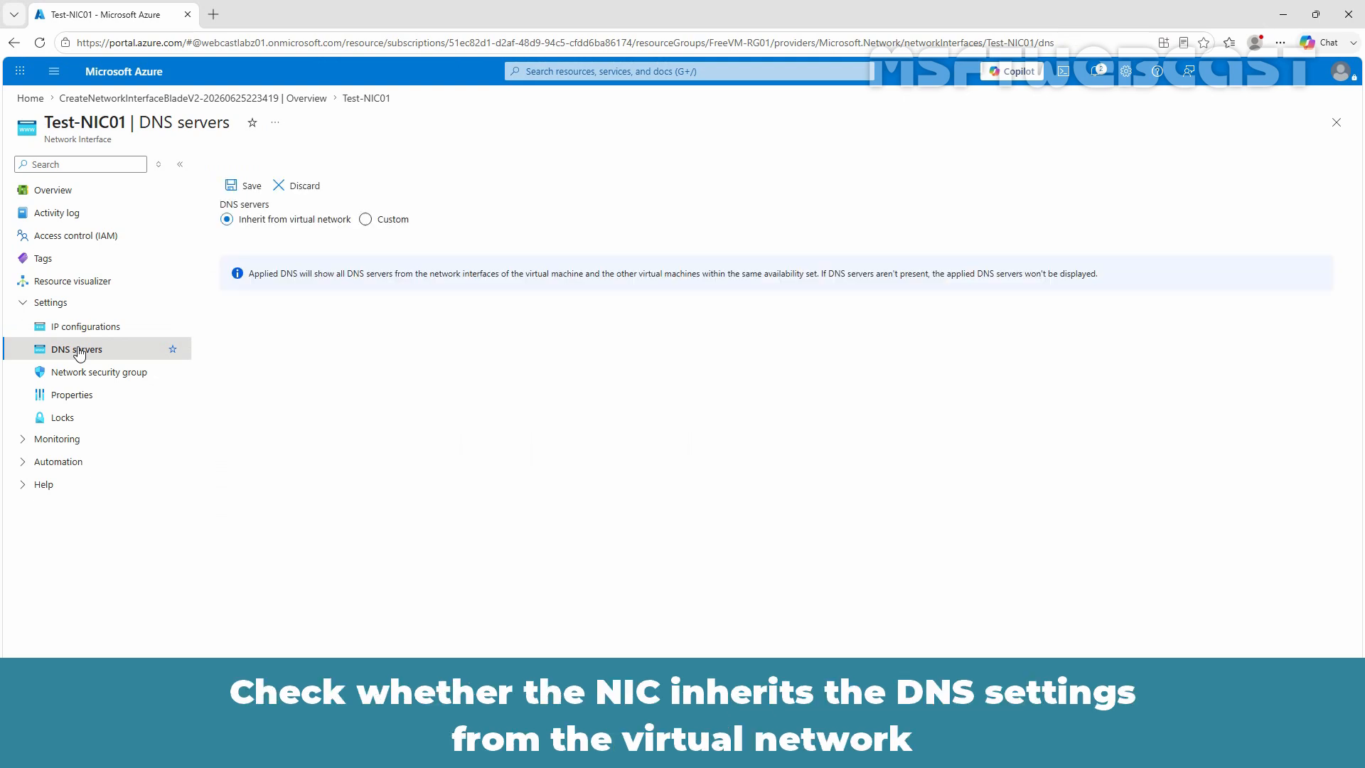
pyautogui.click(367, 220)
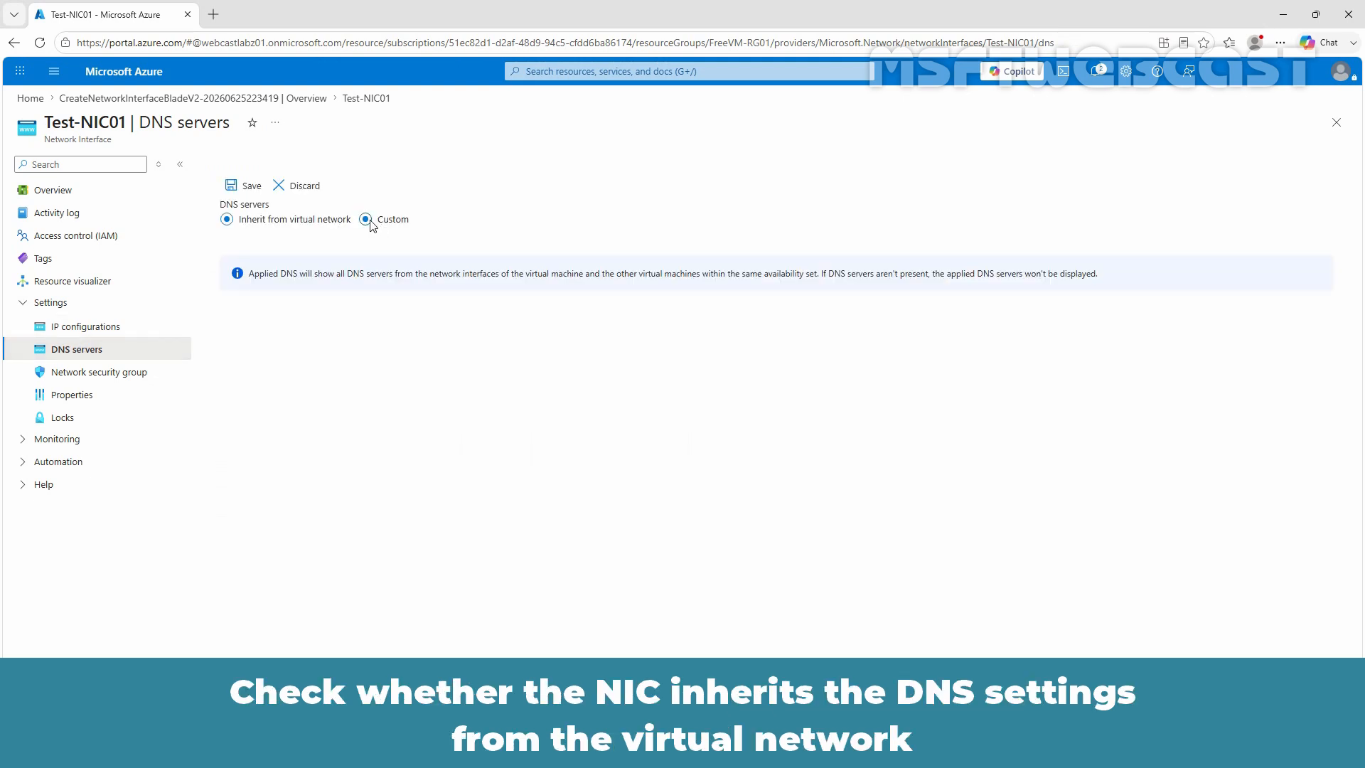
pyautogui.click(322, 277)
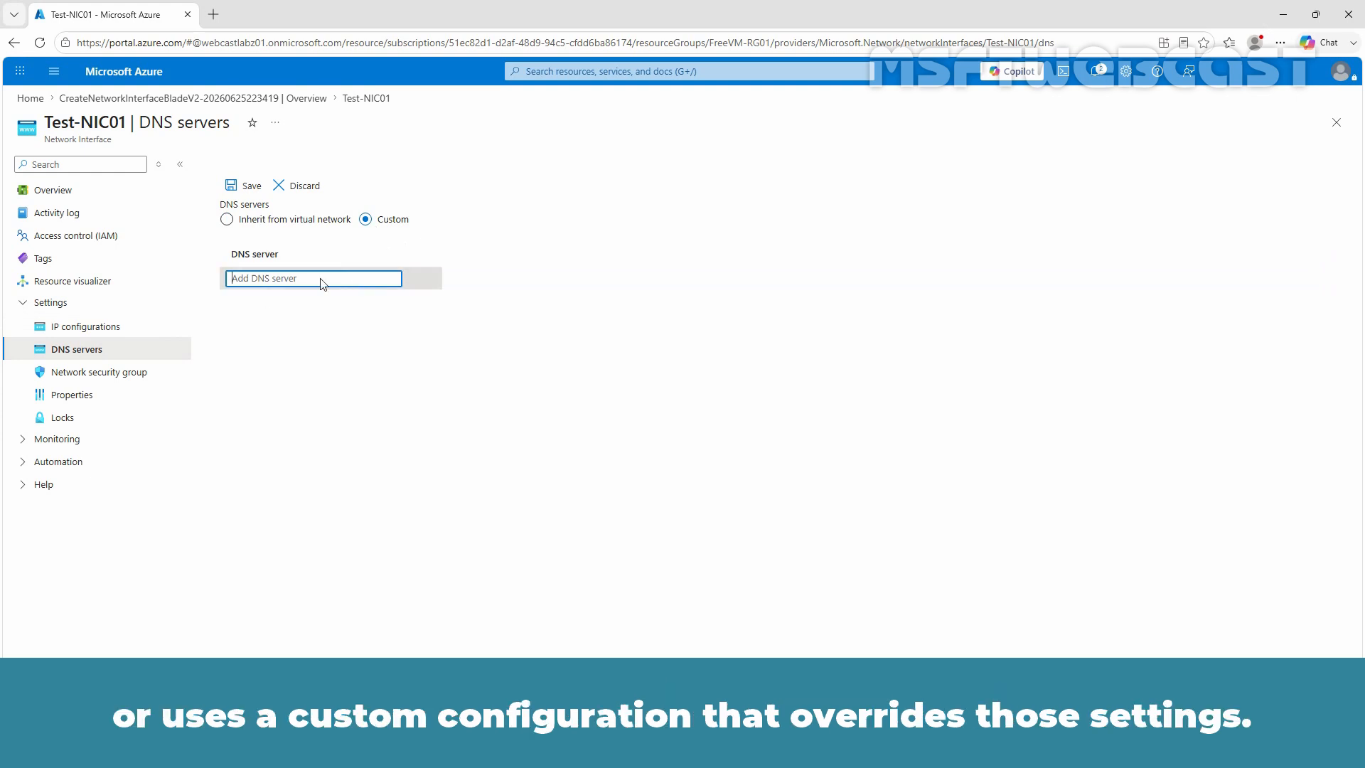
pyautogui.click(305, 188)
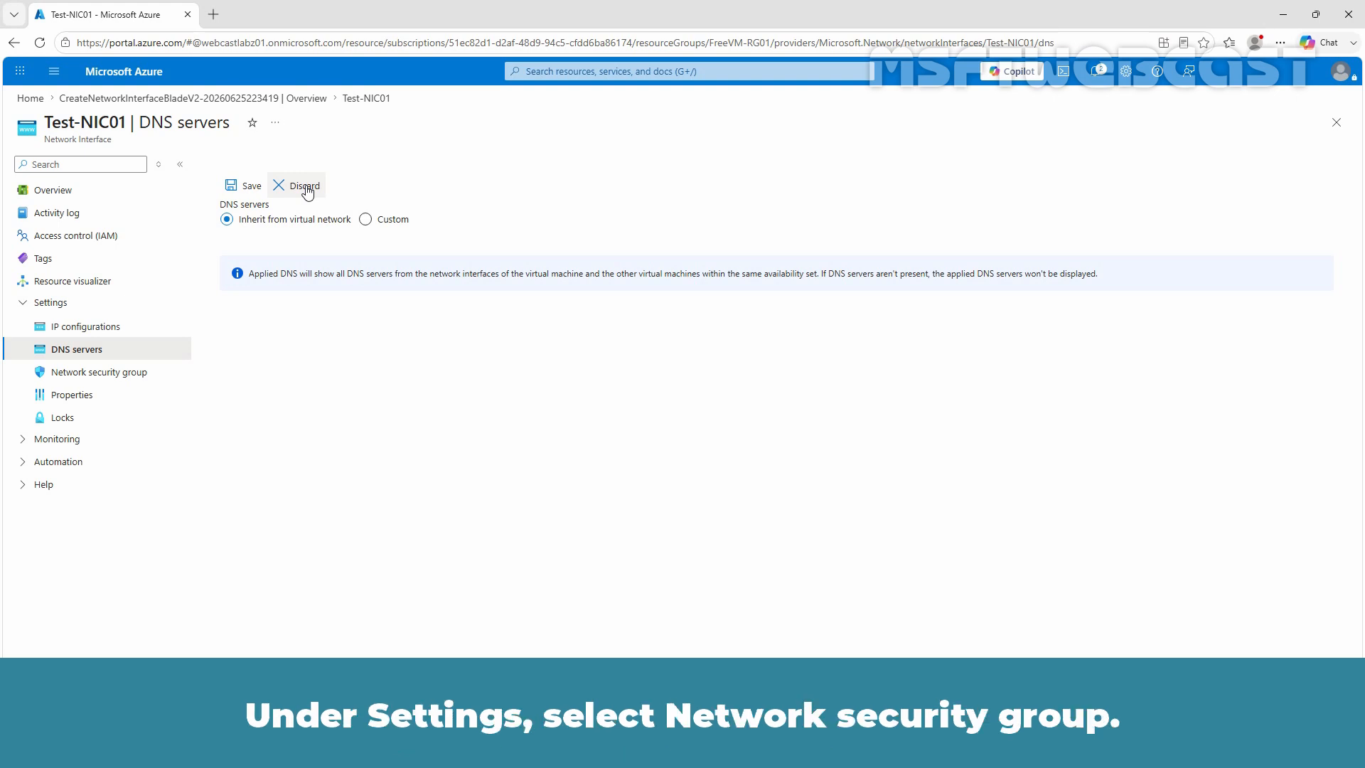
# Associate the network security group TEST-VM03-nsg with Test-NIC01, save it, and view the interface's properties
pyautogui.click(135, 375)
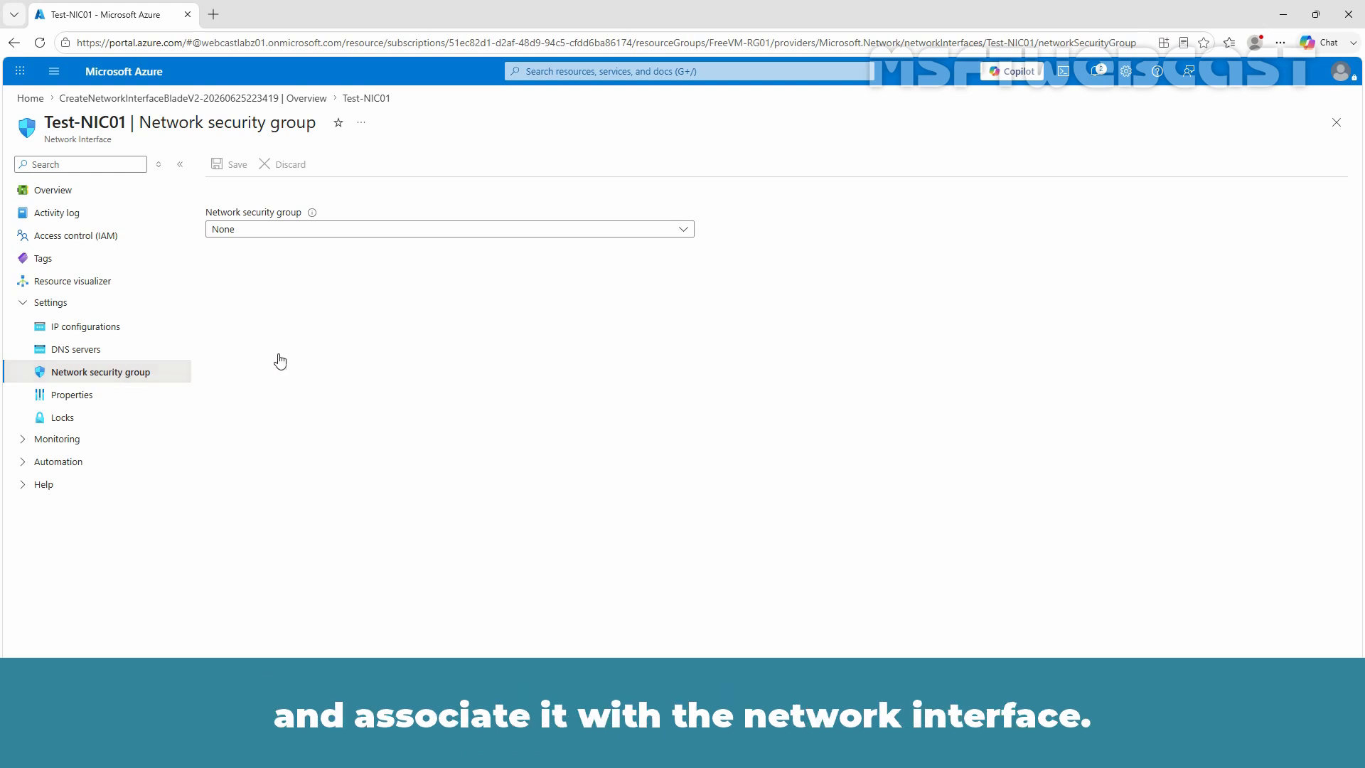
pyautogui.click(356, 231)
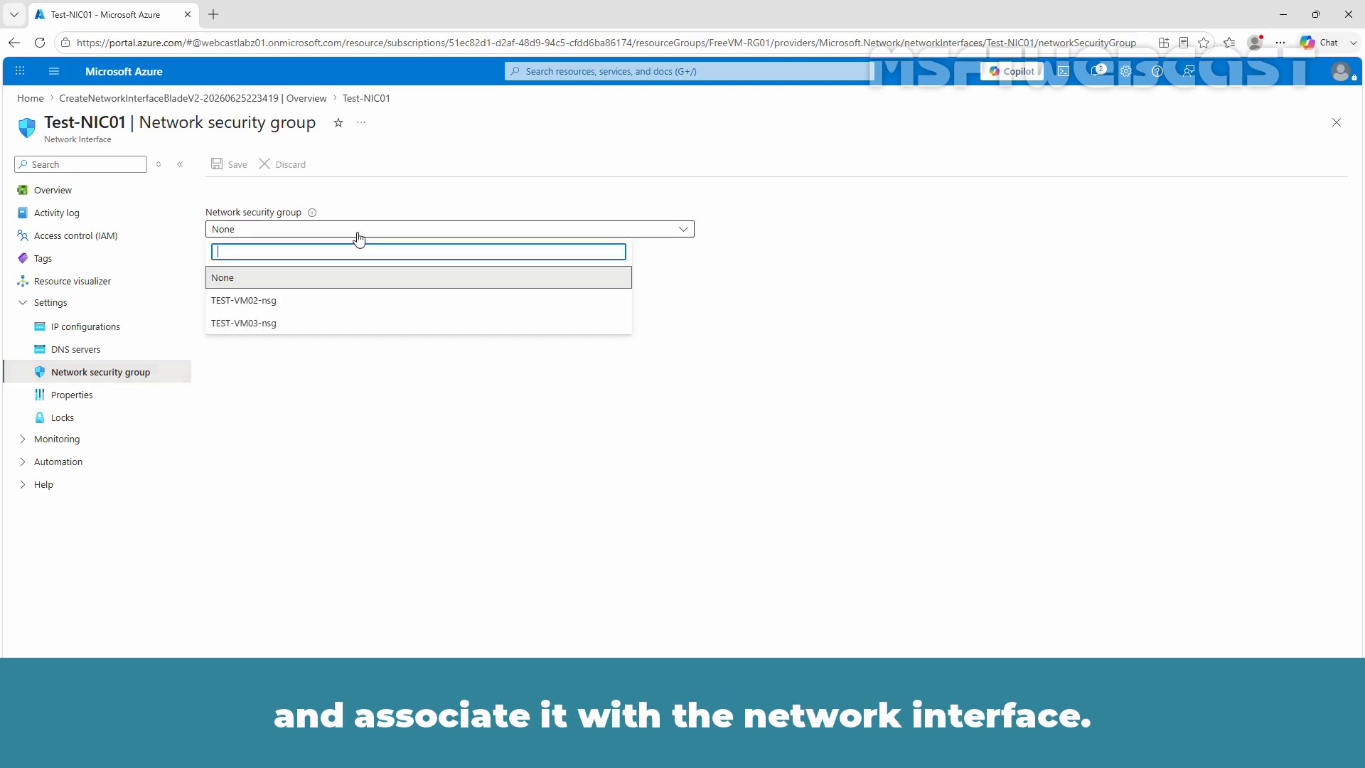
pyautogui.click(278, 324)
pyautogui.click(228, 168)
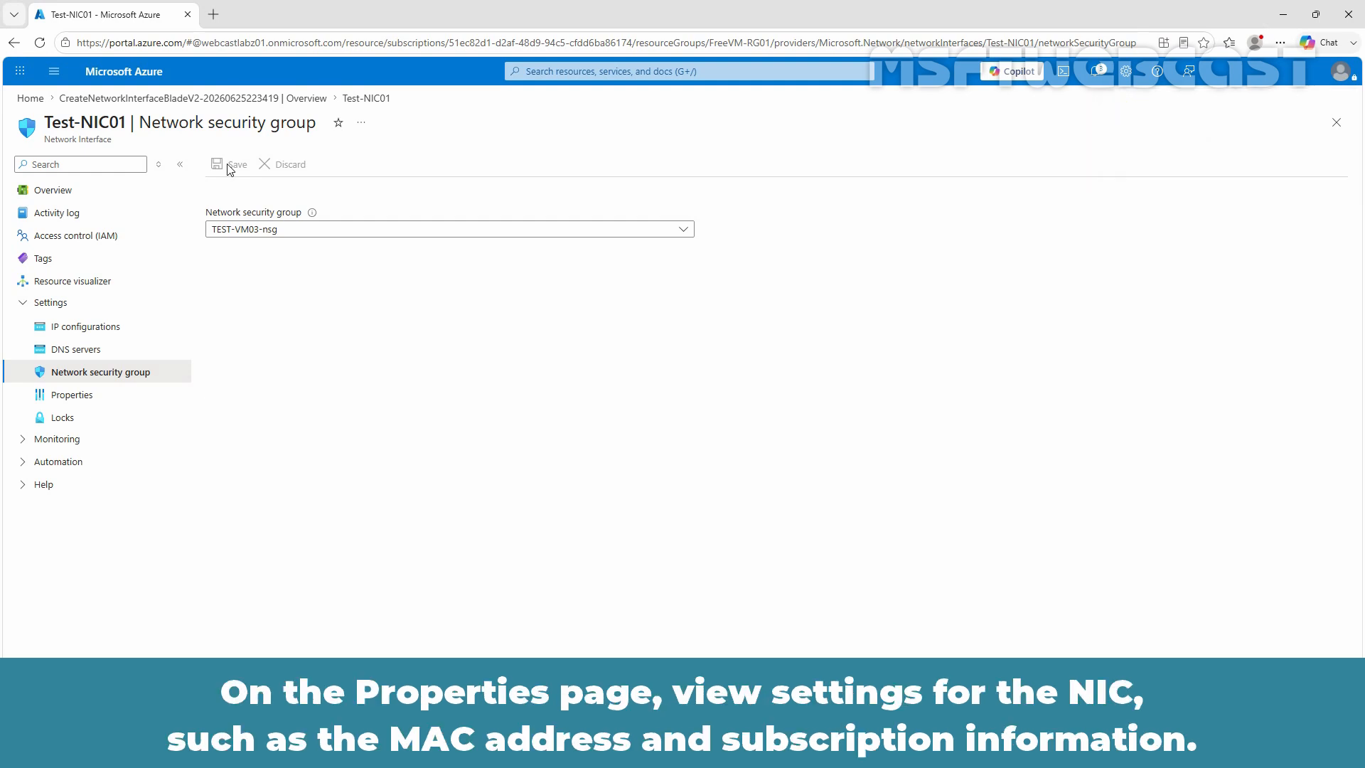
pyautogui.click(93, 397)
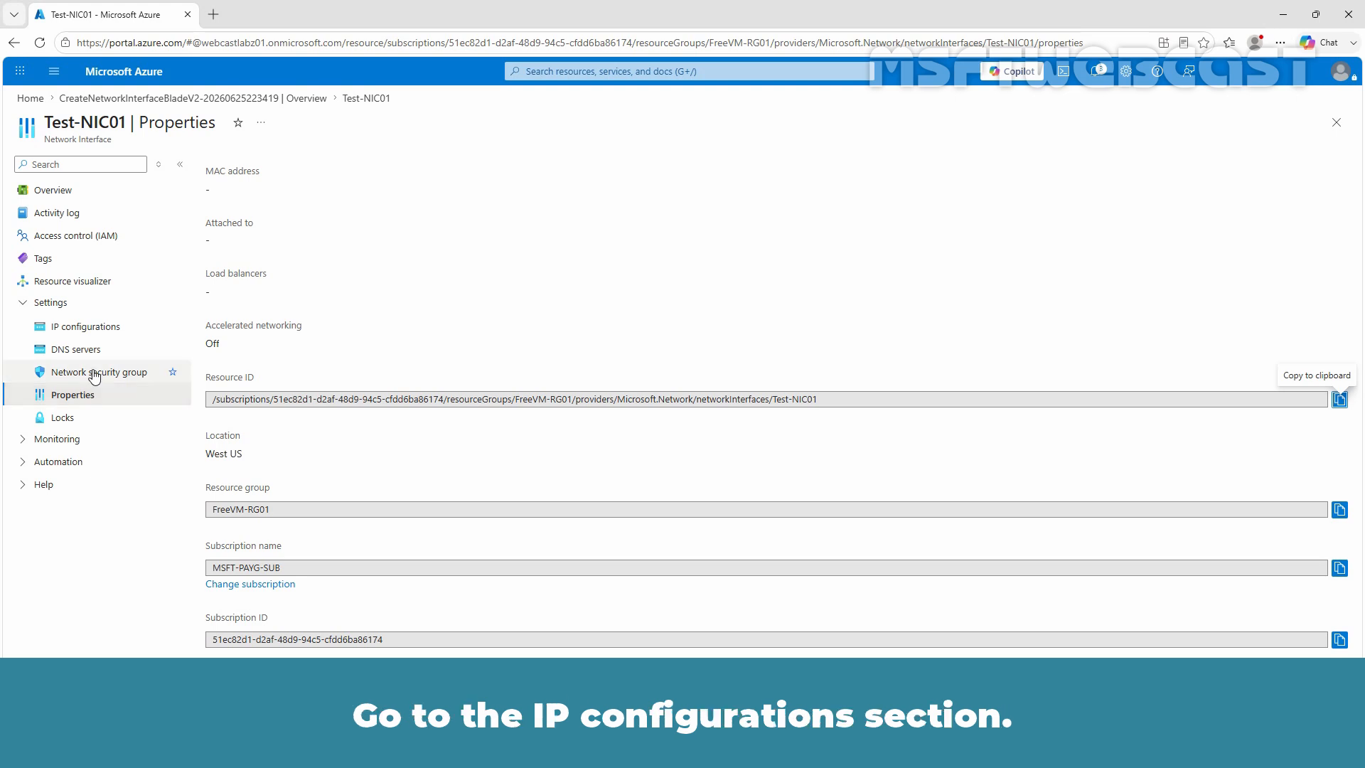
# Change the private IP allocation of the SecondaryIPv4 configuration to Dynamic and save it
pyautogui.click(89, 331)
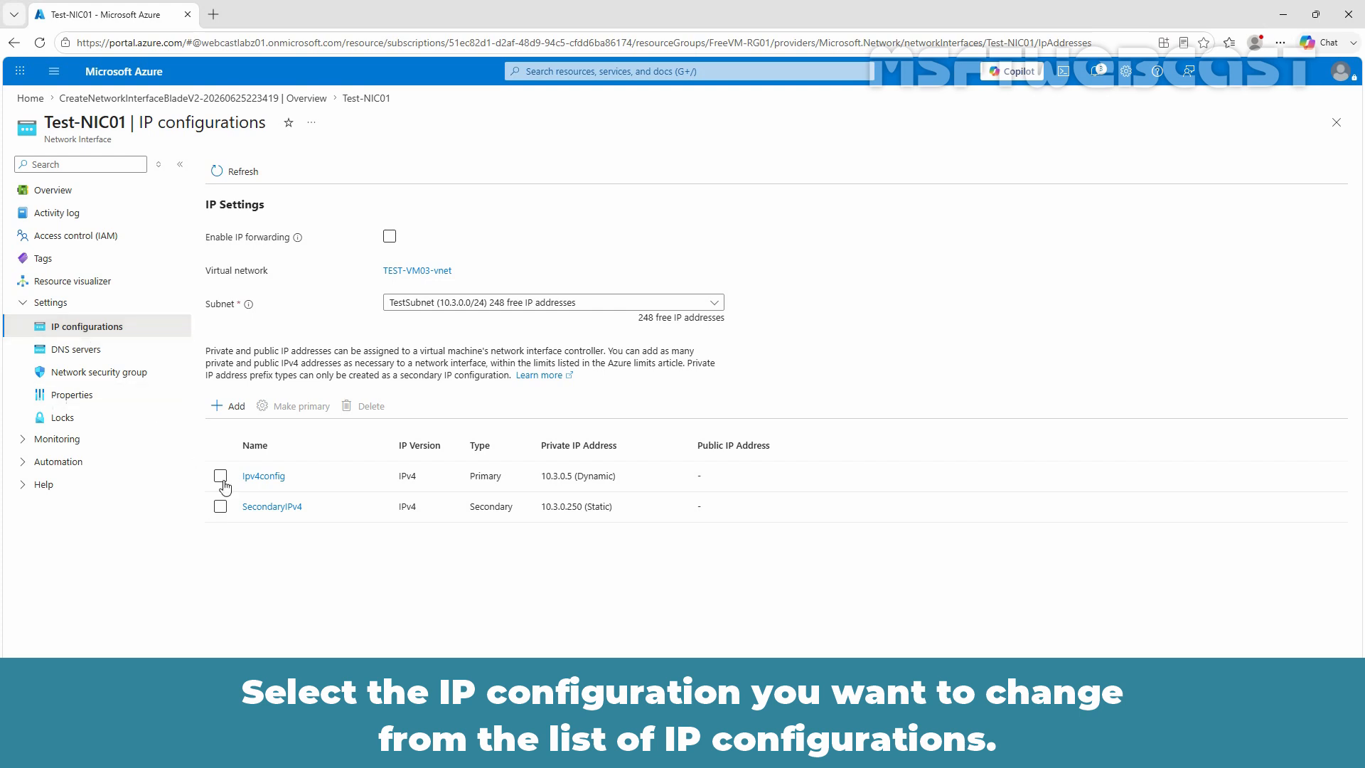
pyautogui.click(264, 508)
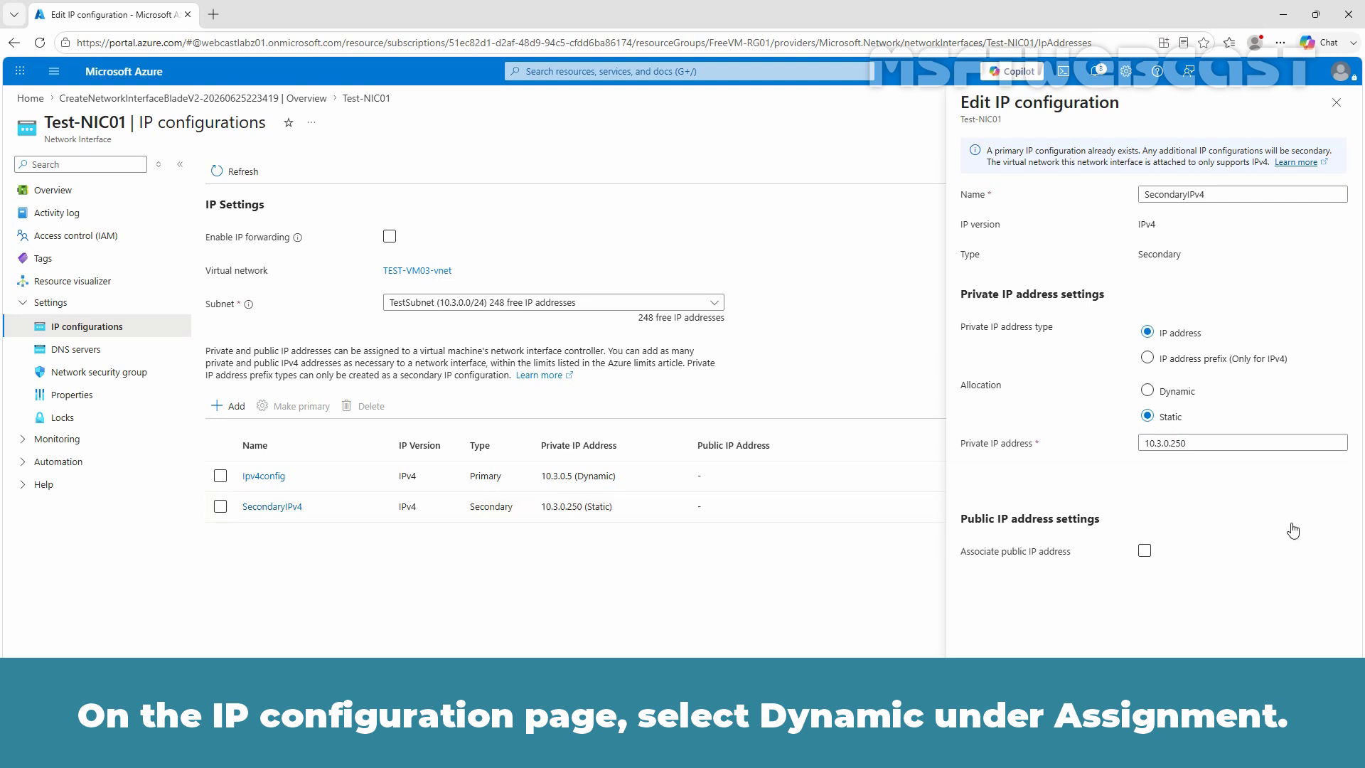
pyautogui.click(1146, 392)
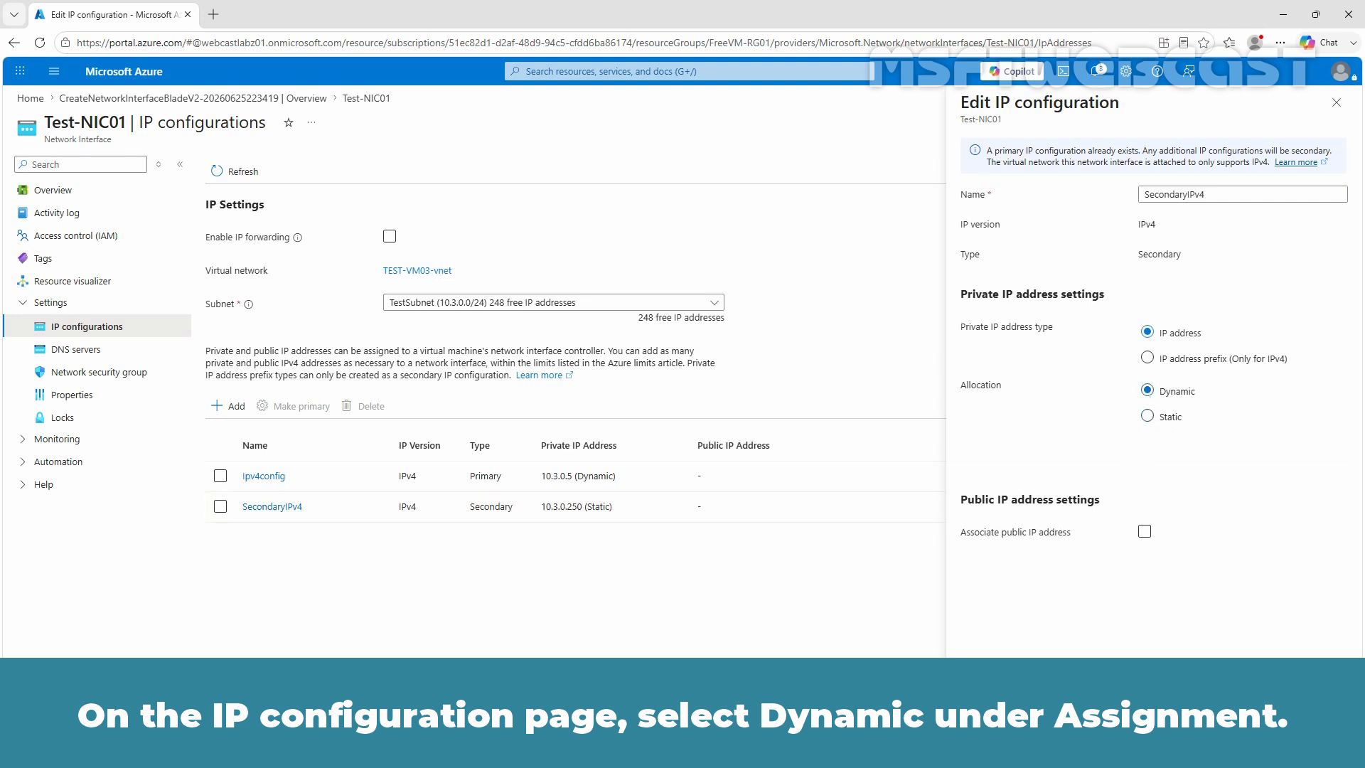
pyautogui.click(991, 711)
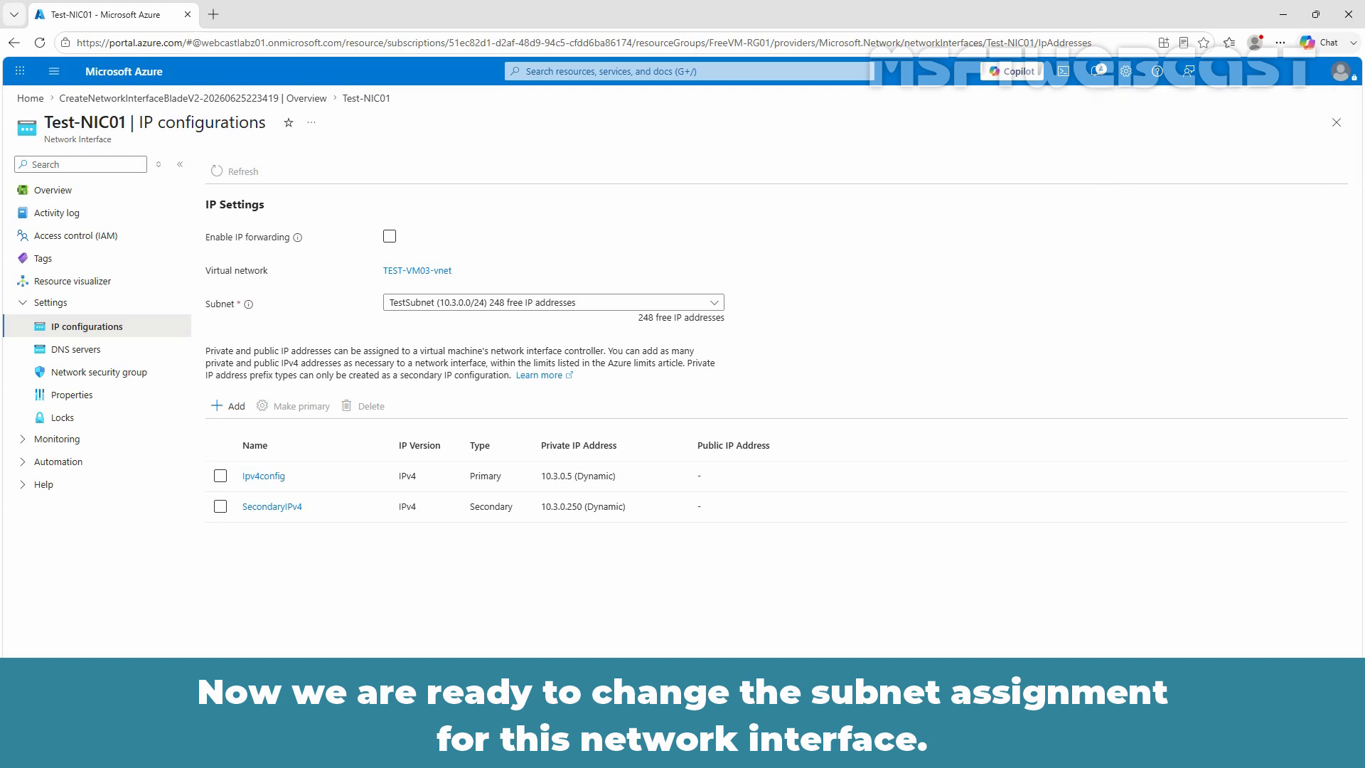
# Move Test-NIC01 to the Public subnet (10.3.1.0/24) and apply the change
pyautogui.click(569, 306)
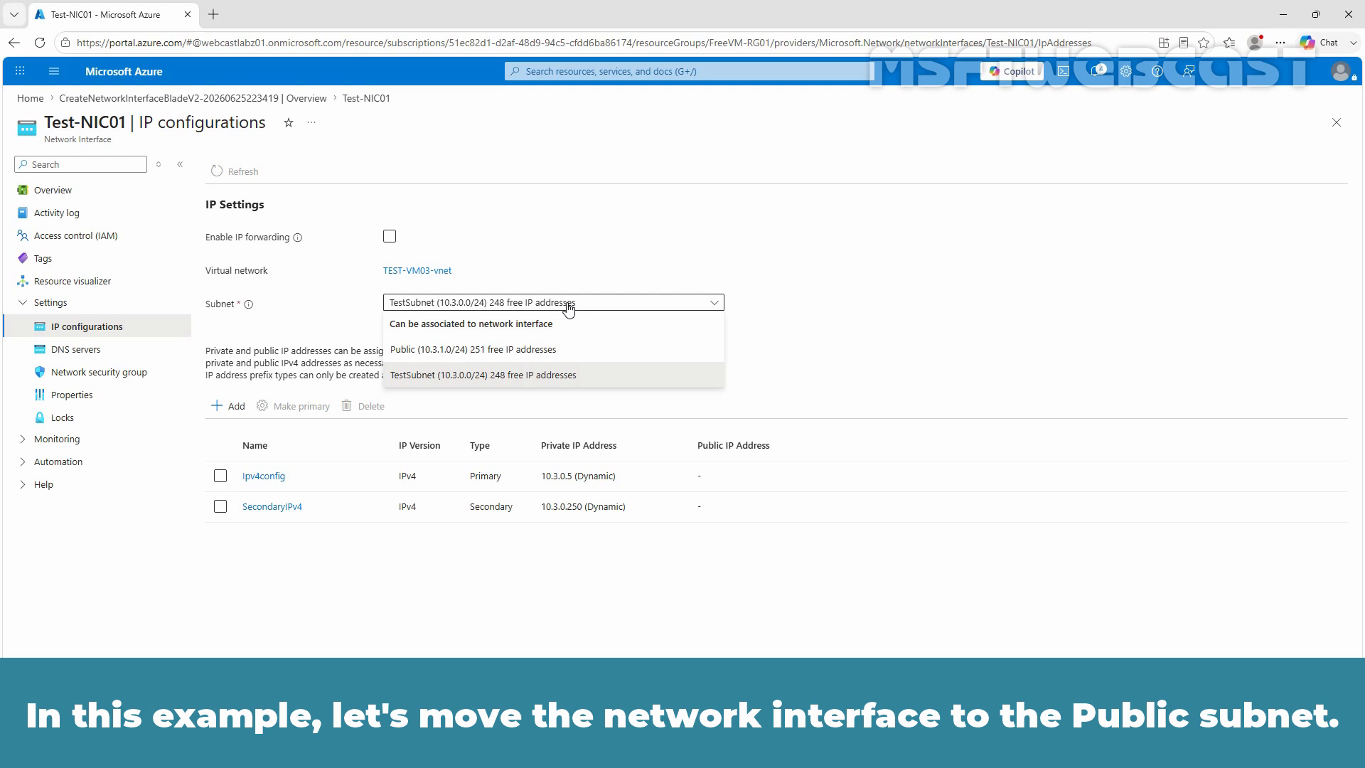
pyautogui.click(552, 352)
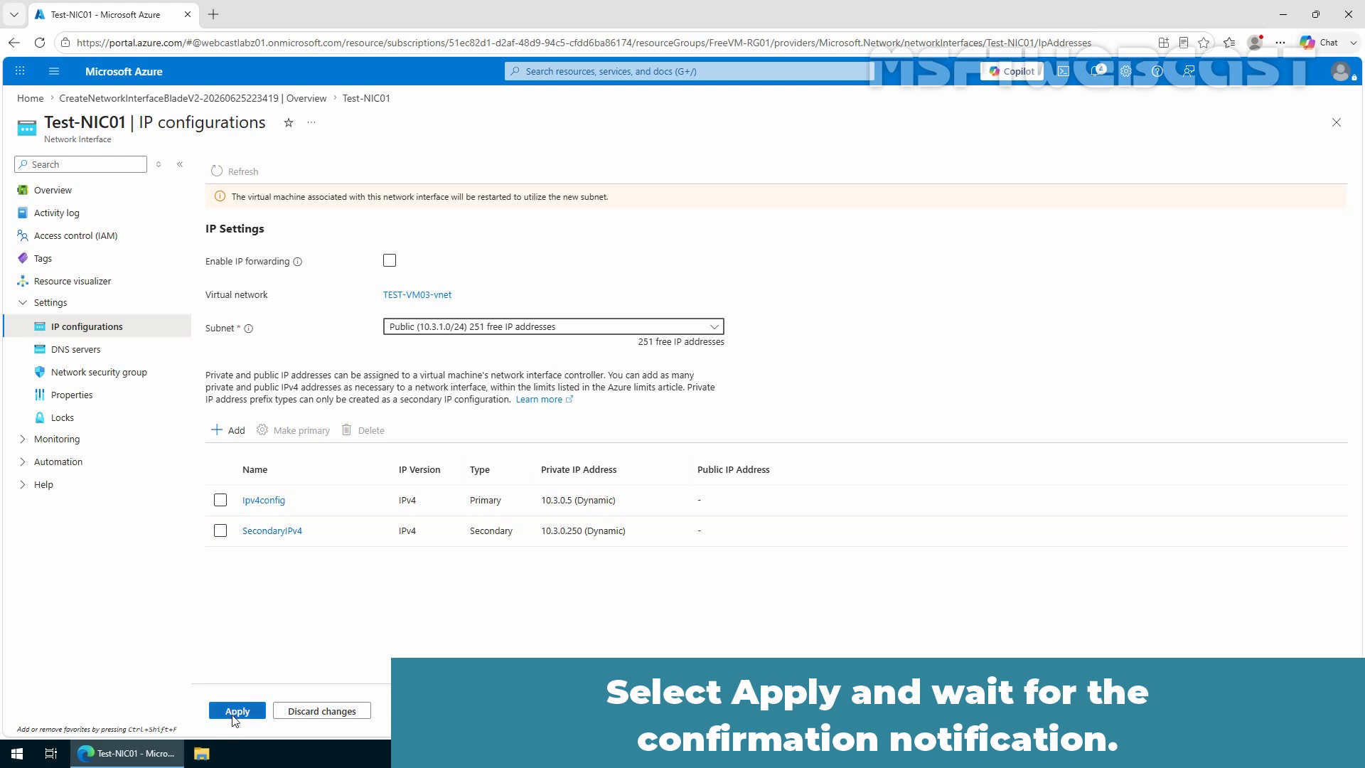
pyautogui.click(238, 711)
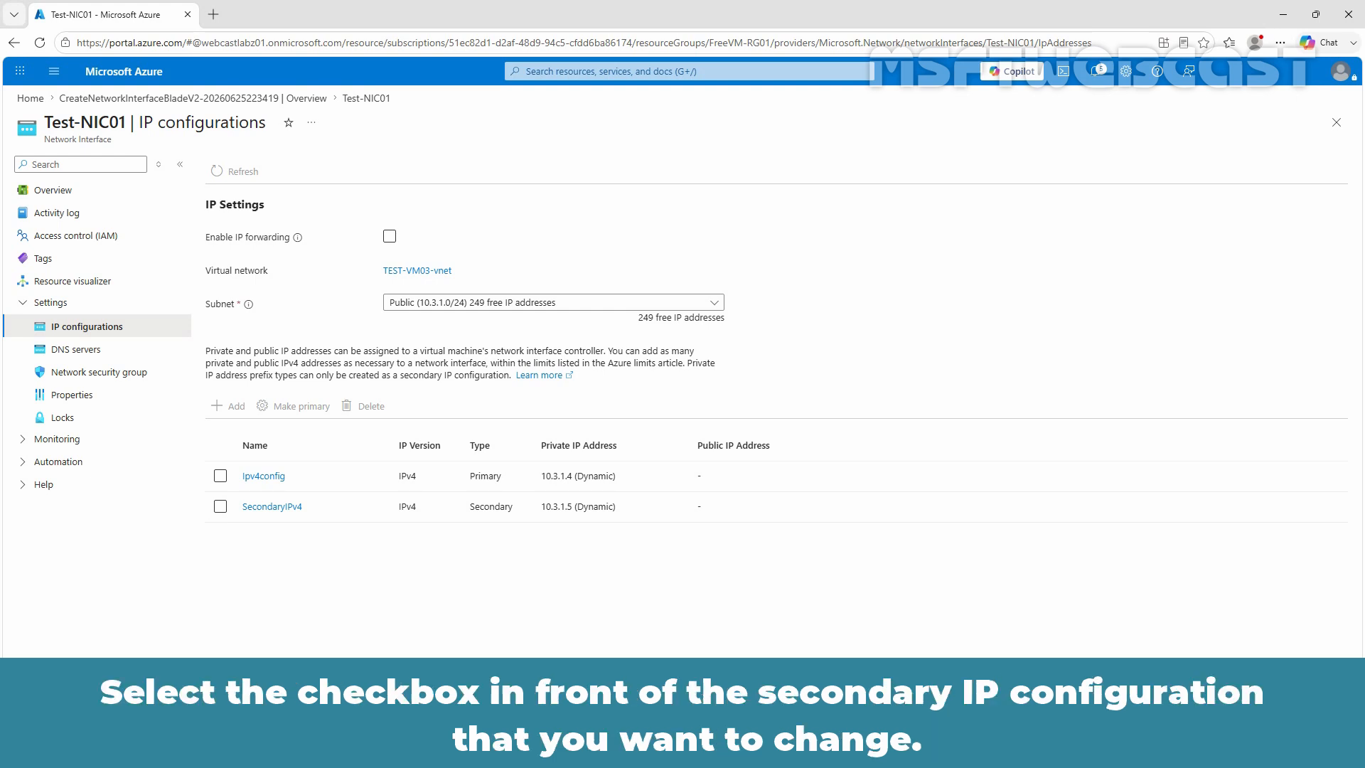
# Make SecondaryIPv4 the primary IP configuration of Test-NIC01 and delete the Ipv4config configuration
pyautogui.click(220, 506)
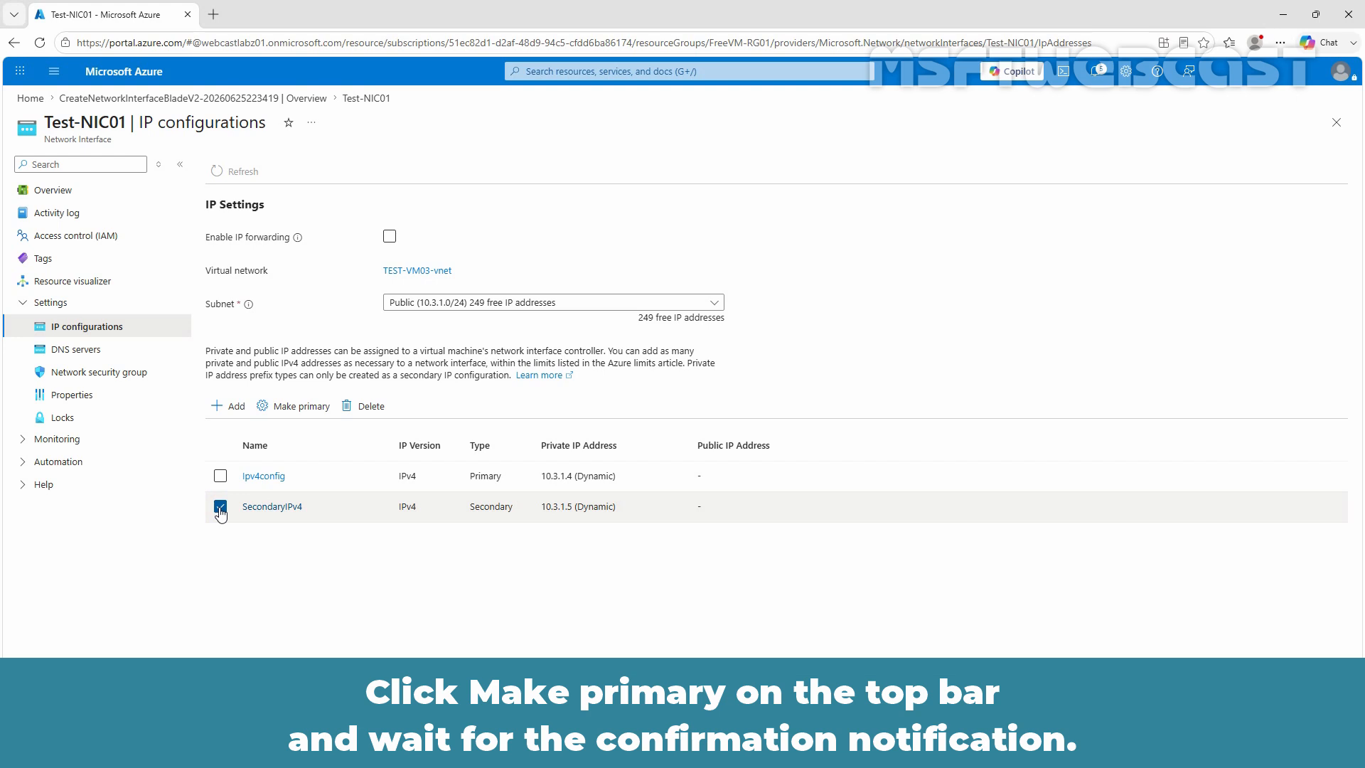
pyautogui.click(294, 410)
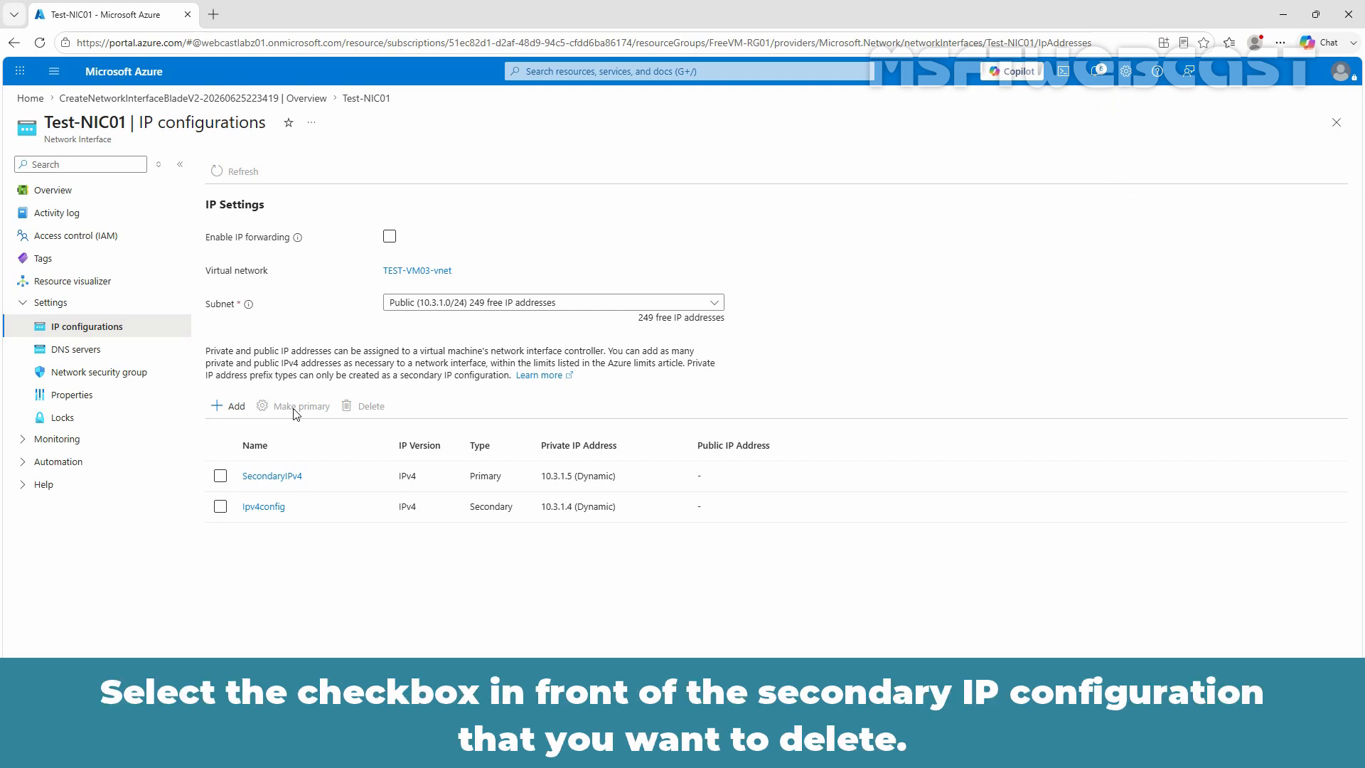
pyautogui.click(220, 506)
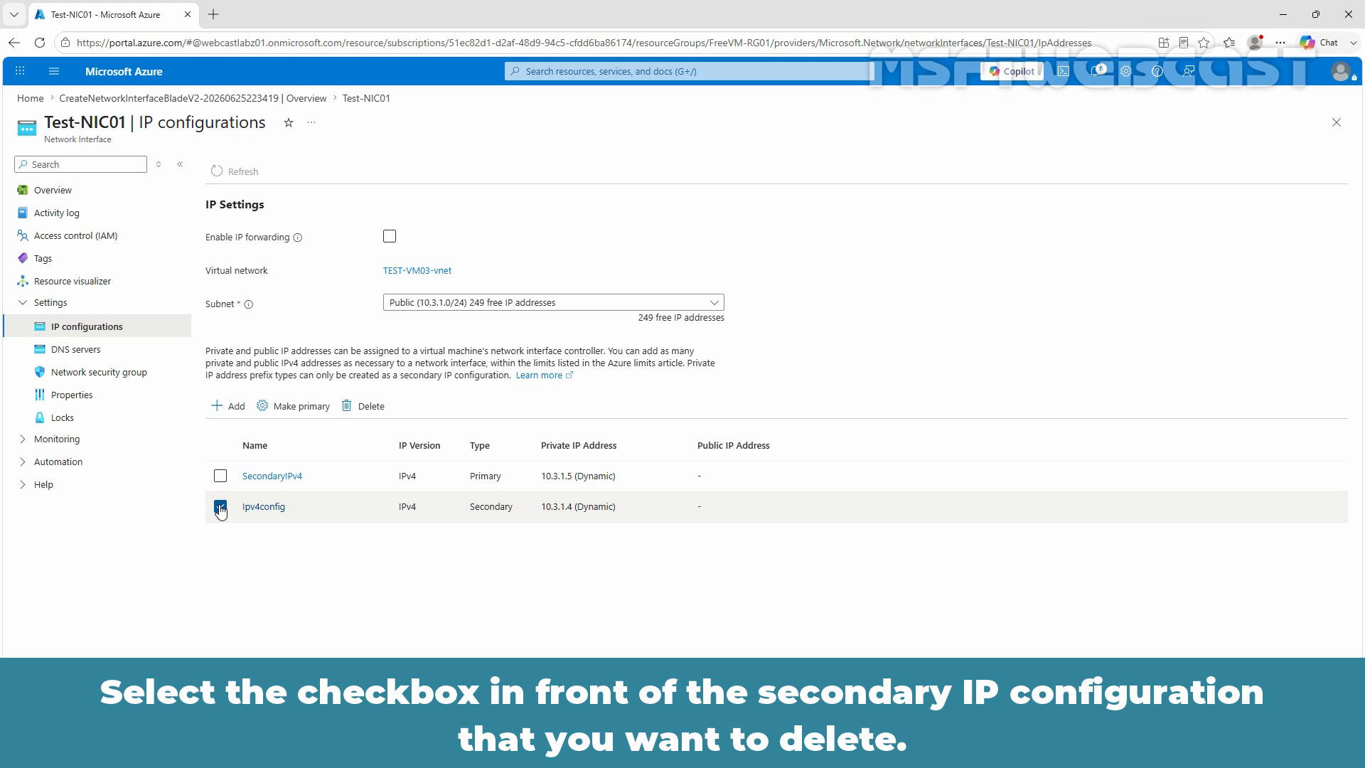
pyautogui.click(368, 409)
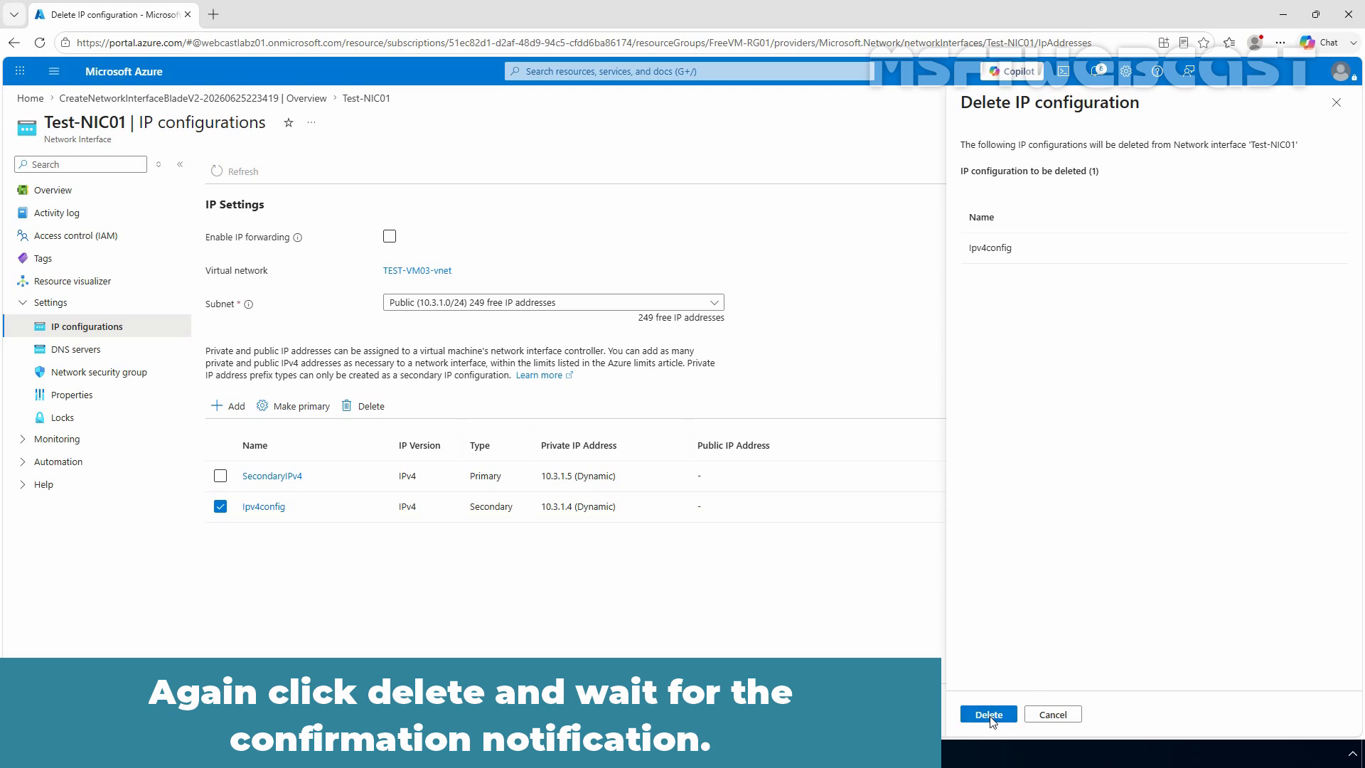
pyautogui.click(989, 714)
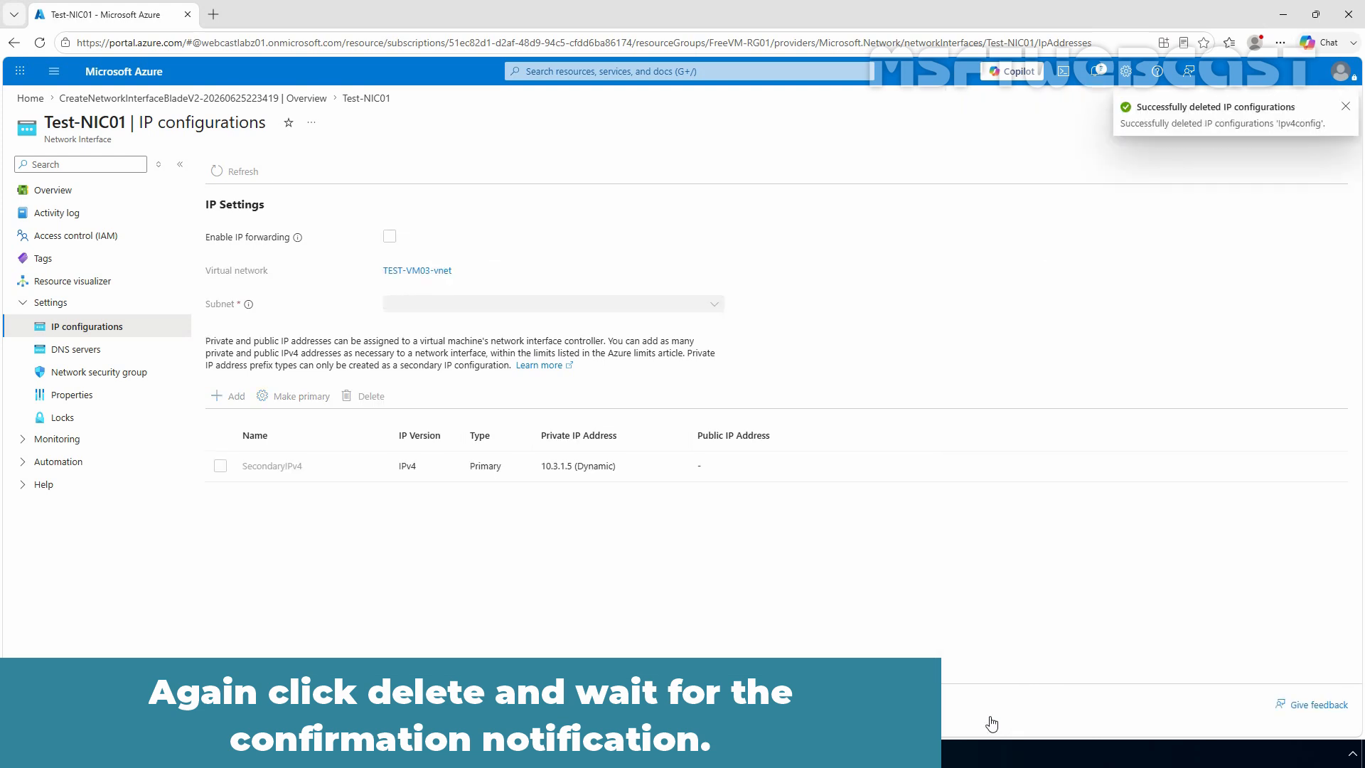